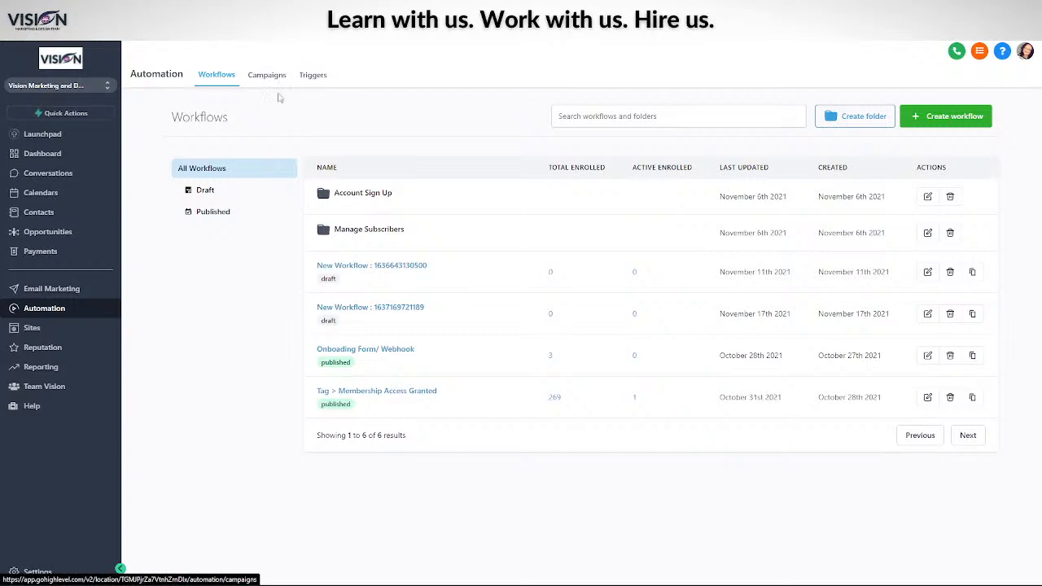
# - Open the F) Cold Outreach campaign and review the content of Email 1a and Email 2
pyautogui.click(269, 79)
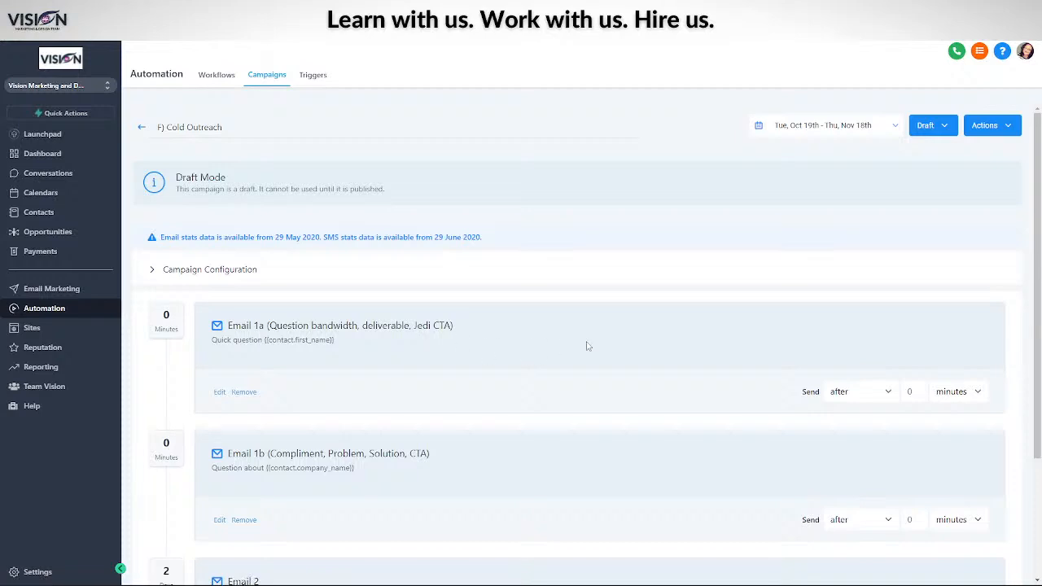
pyautogui.scroll(-2, 586, 345)
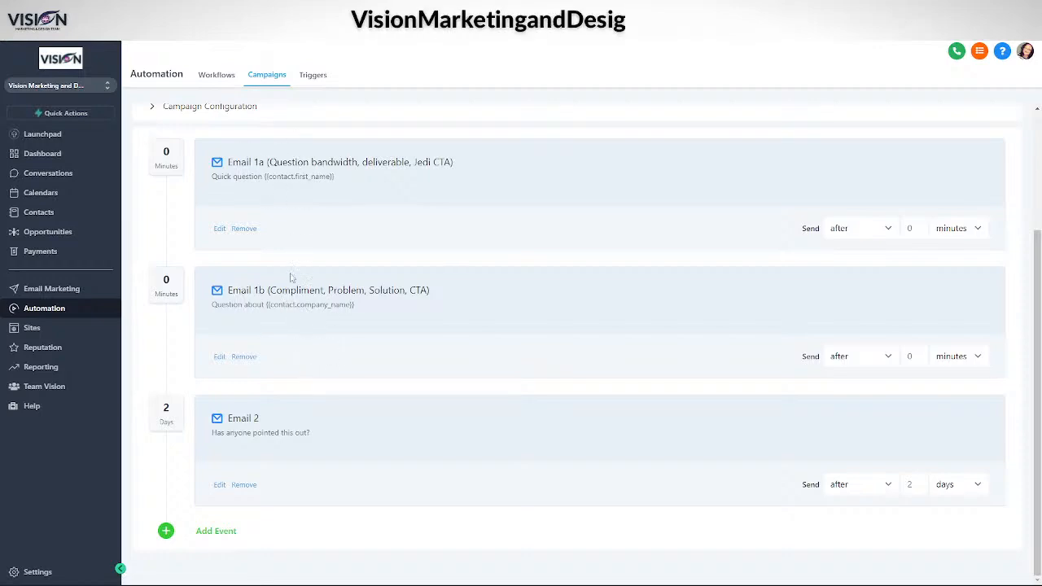
pyautogui.click(220, 228)
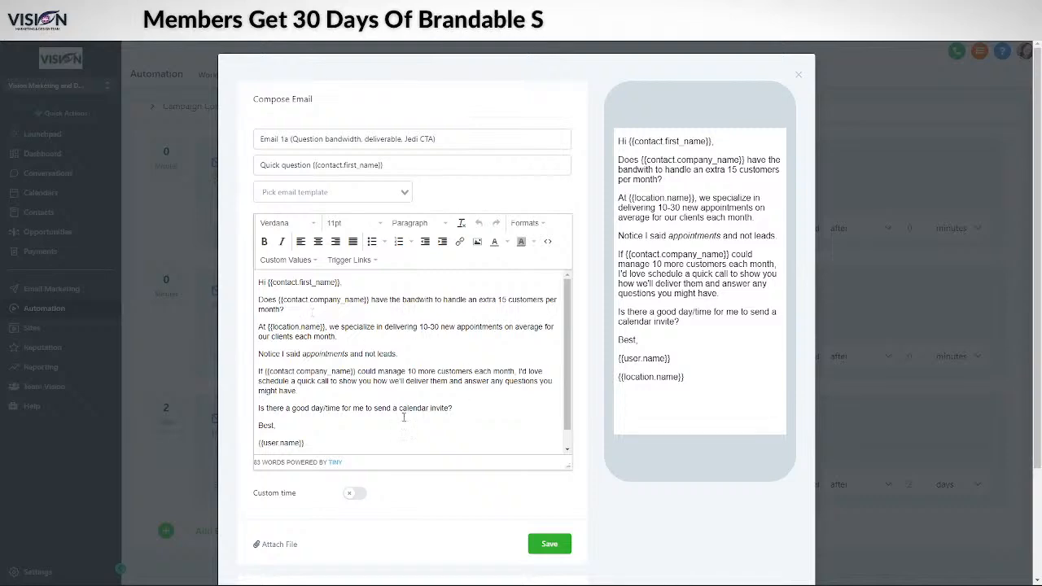
pyautogui.scroll(-3, 318, 310)
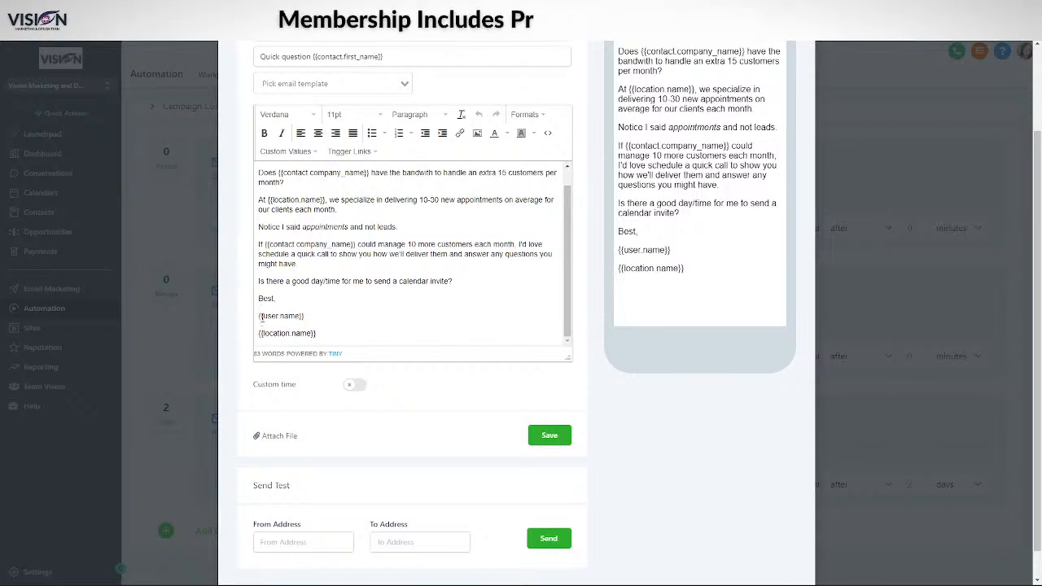
pyautogui.scroll(1, 457, 300)
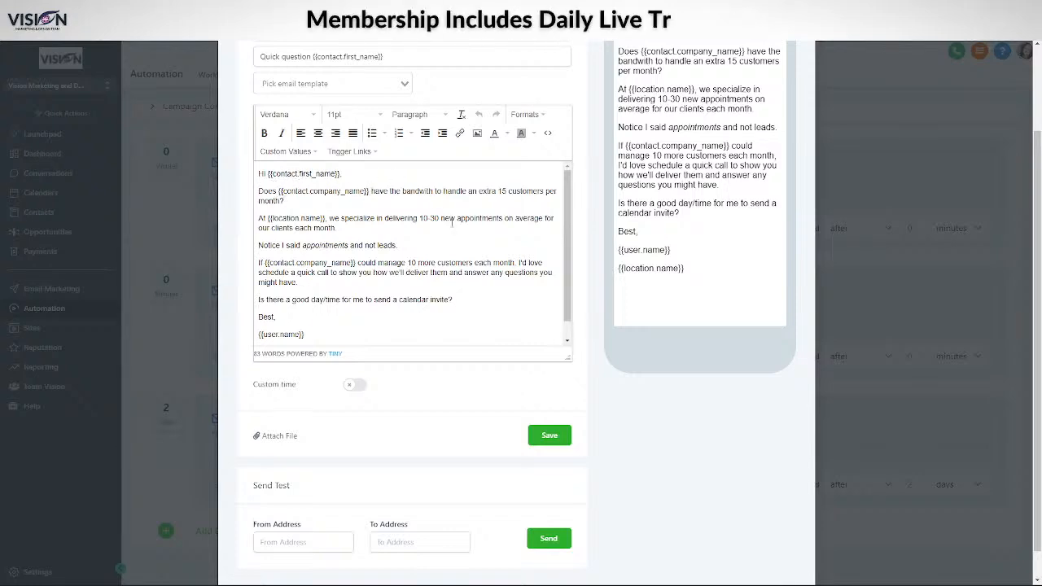
pyautogui.scroll(3, 421, 358)
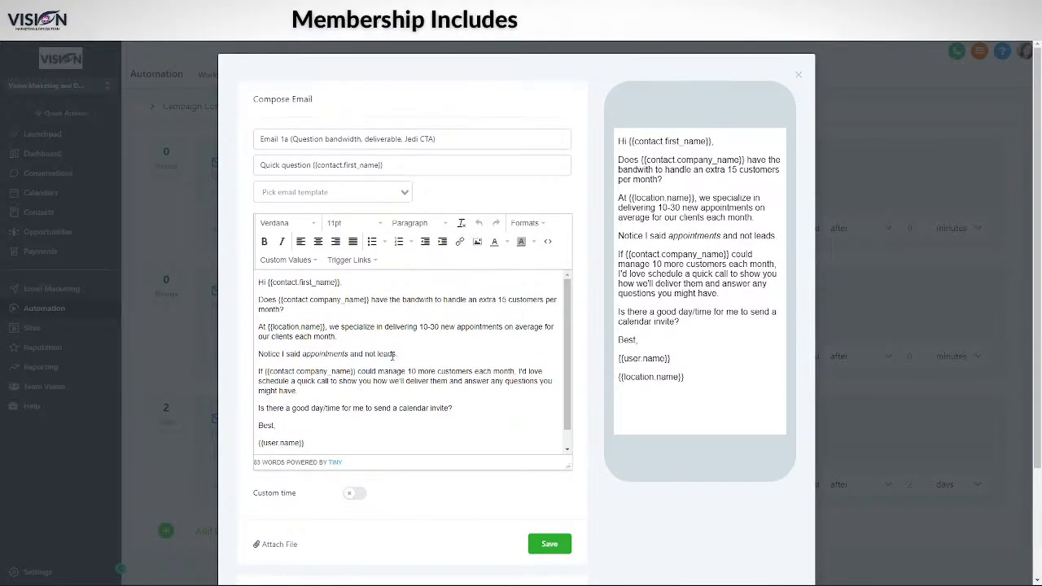
pyautogui.click(797, 76)
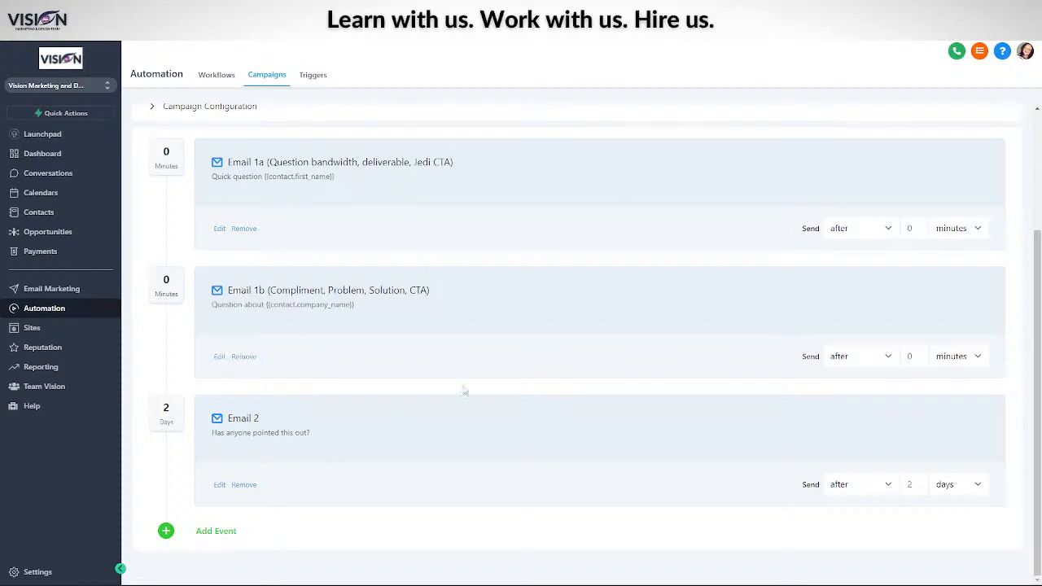
pyautogui.click(220, 485)
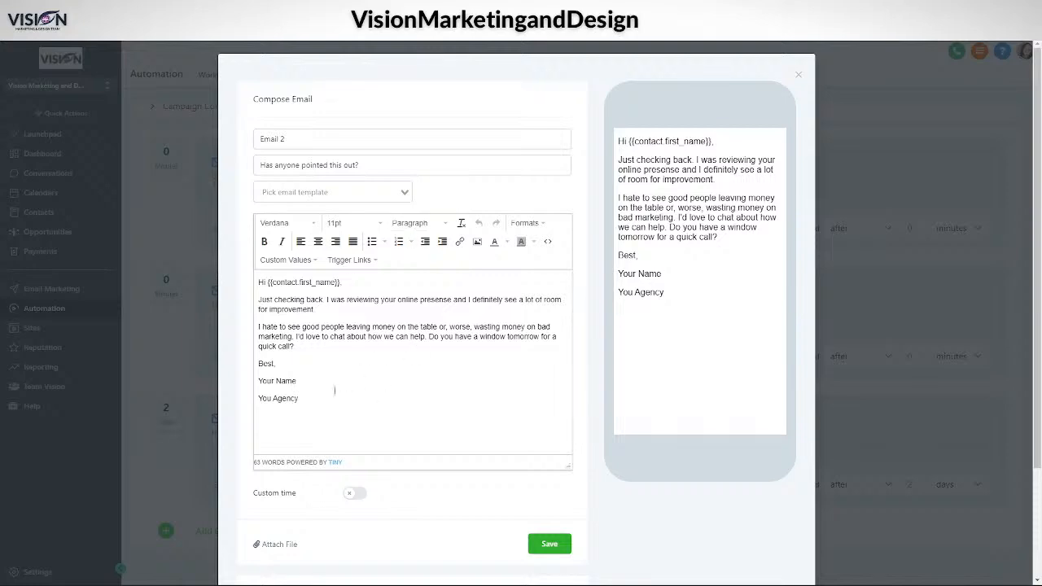
pyautogui.click(799, 74)
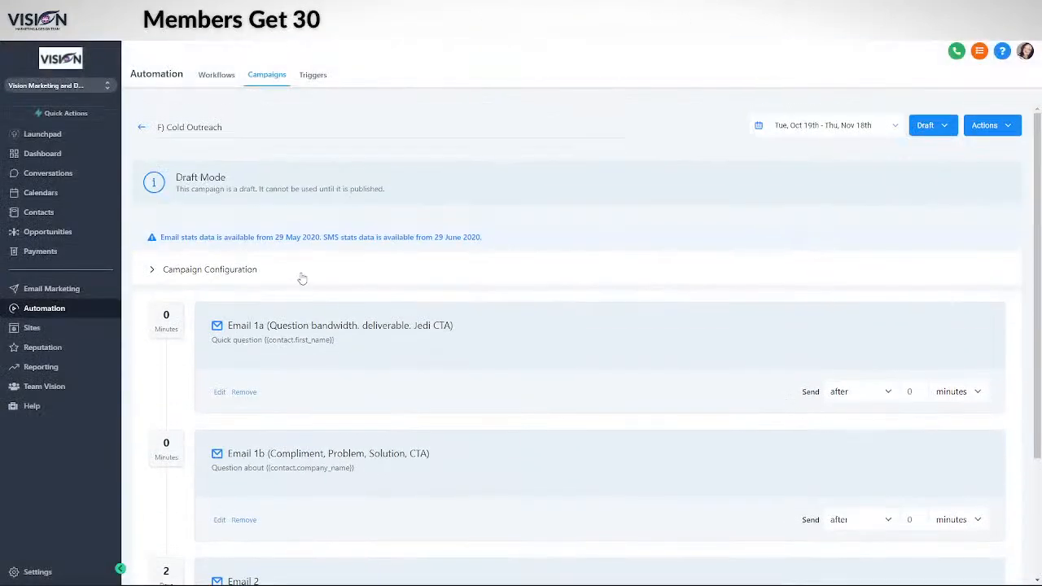
# - Expand the campaign configuration and add the account owner as a user of the campaign
pyautogui.click(180, 270)
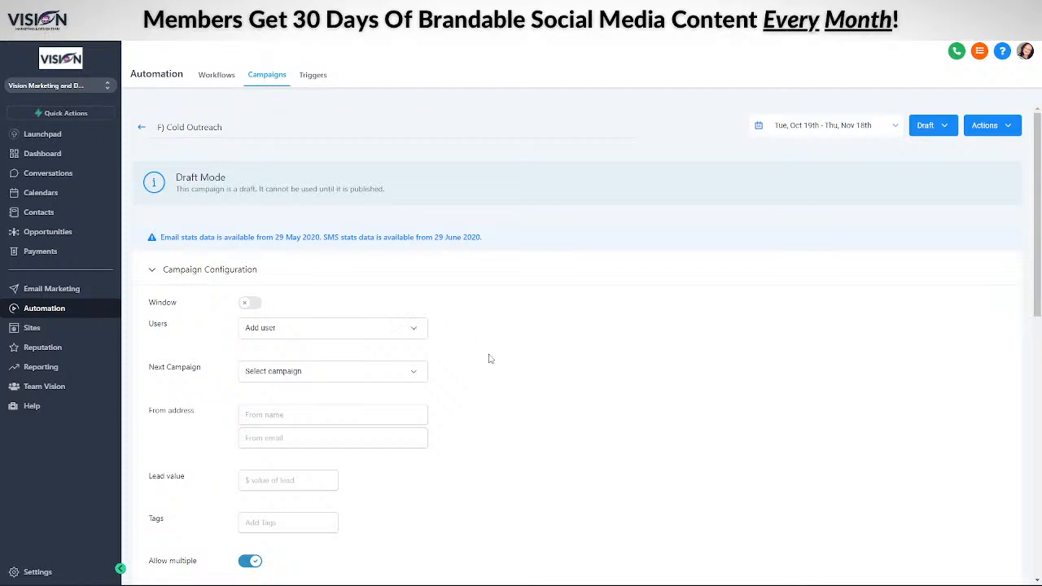
pyautogui.scroll(-1, 547, 362)
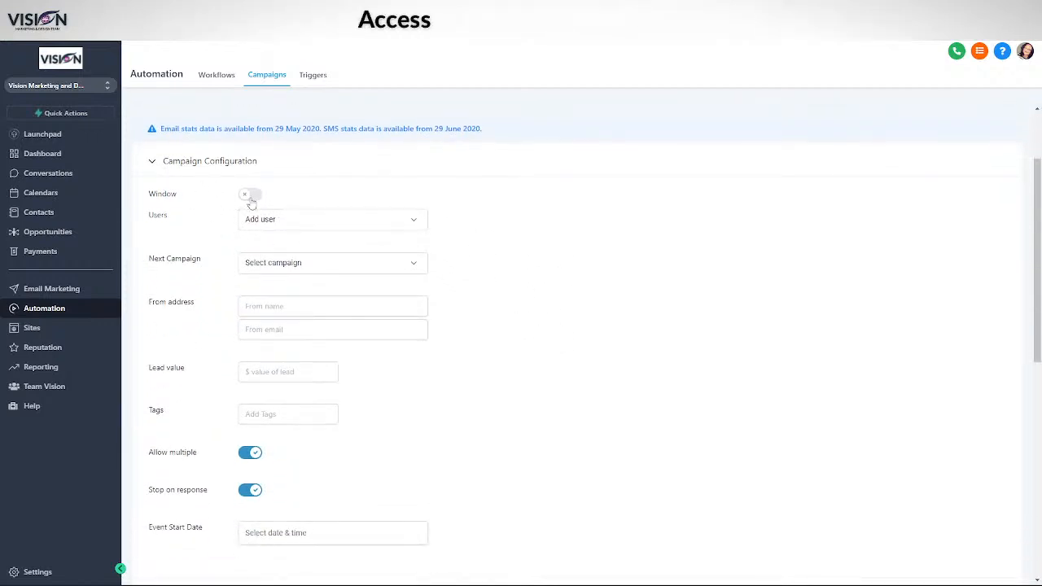
pyautogui.click(286, 222)
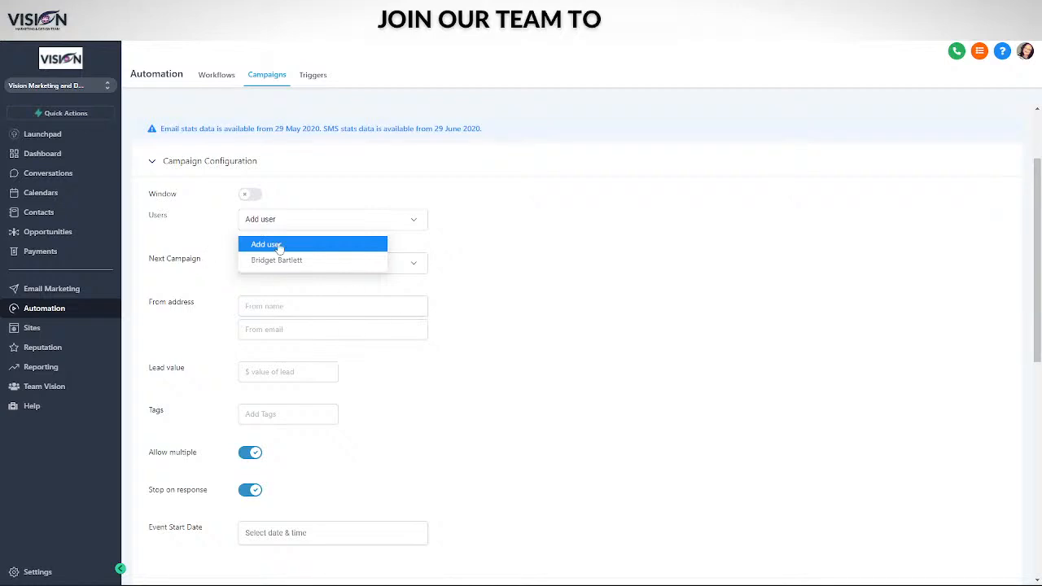
pyautogui.click(256, 261)
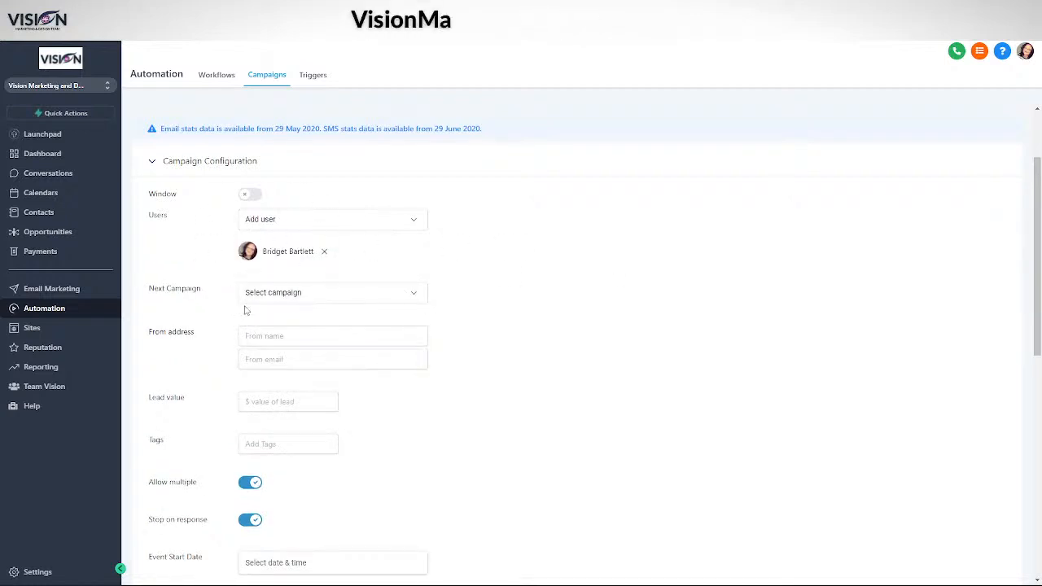
# - Examine the available next campaigns and the remaining campaign configuration settings, and collapse the configuration section
pyautogui.click(281, 301)
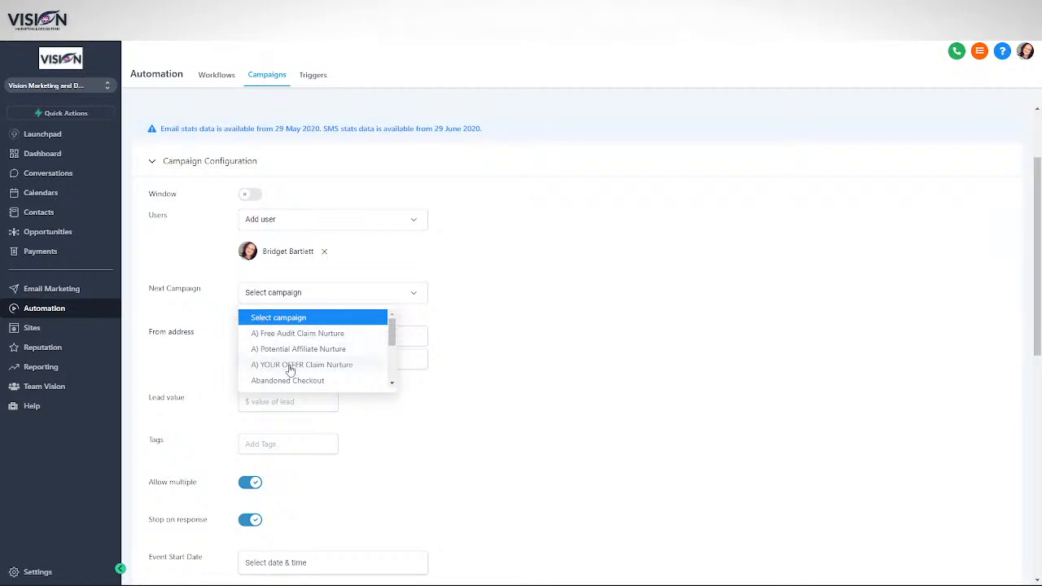
pyautogui.scroll(-1, 293, 368)
pyautogui.scroll(1, 298, 363)
pyautogui.click(550, 337)
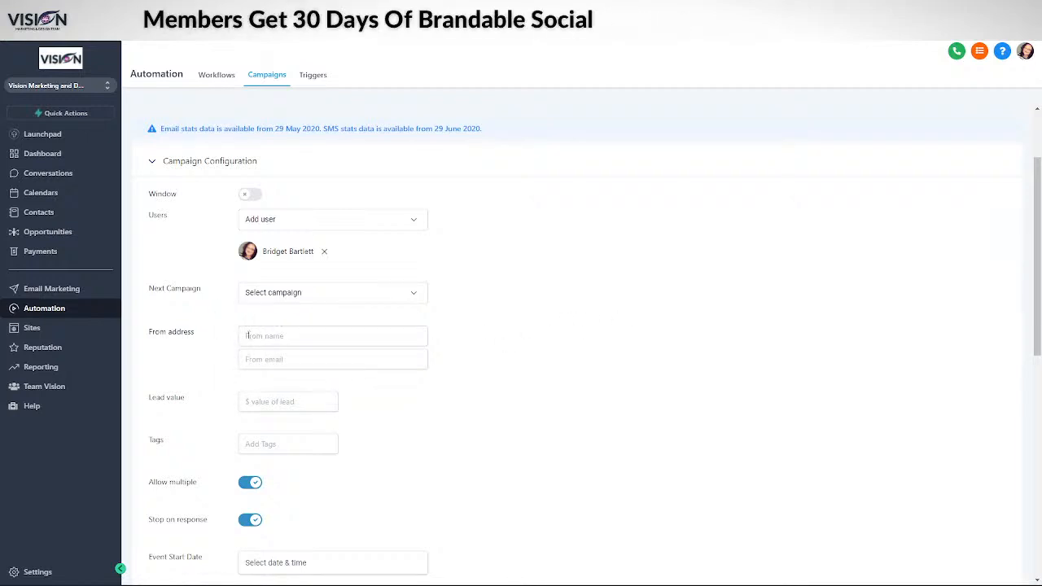
pyautogui.scroll(-1, 407, 350)
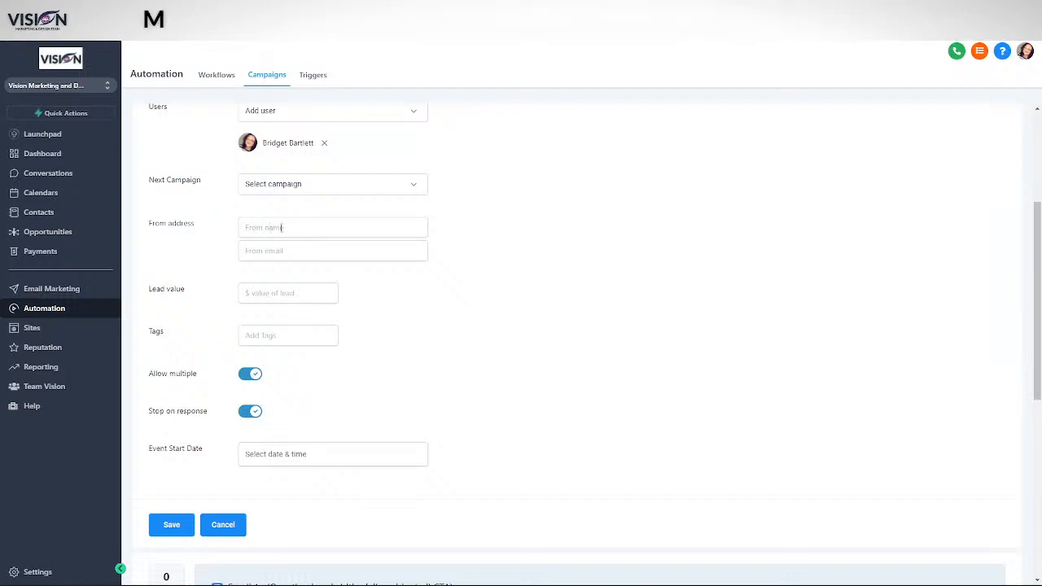
pyautogui.scroll(-2, 183, 206)
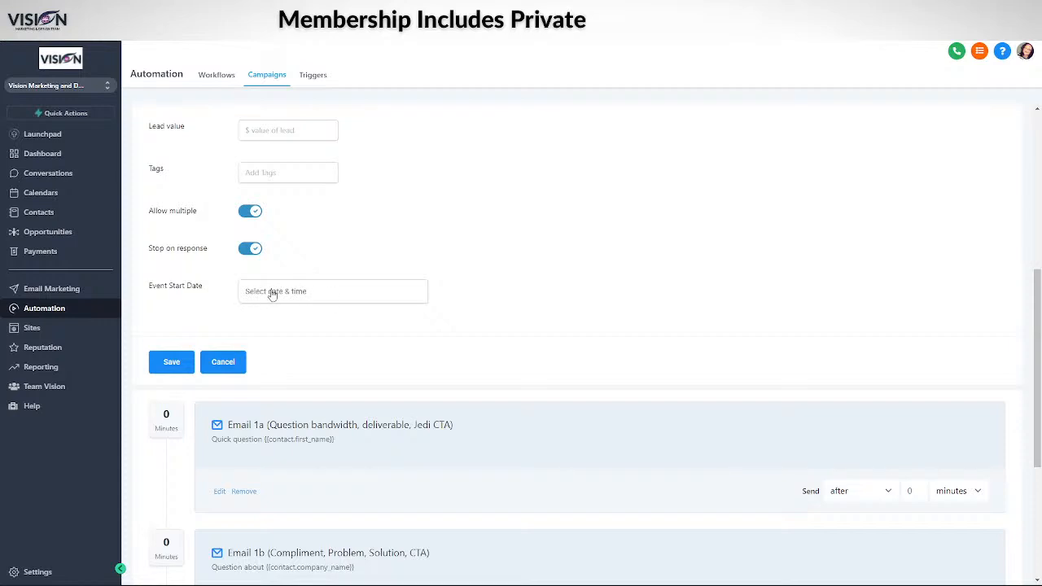
pyautogui.scroll(5, 537, 252)
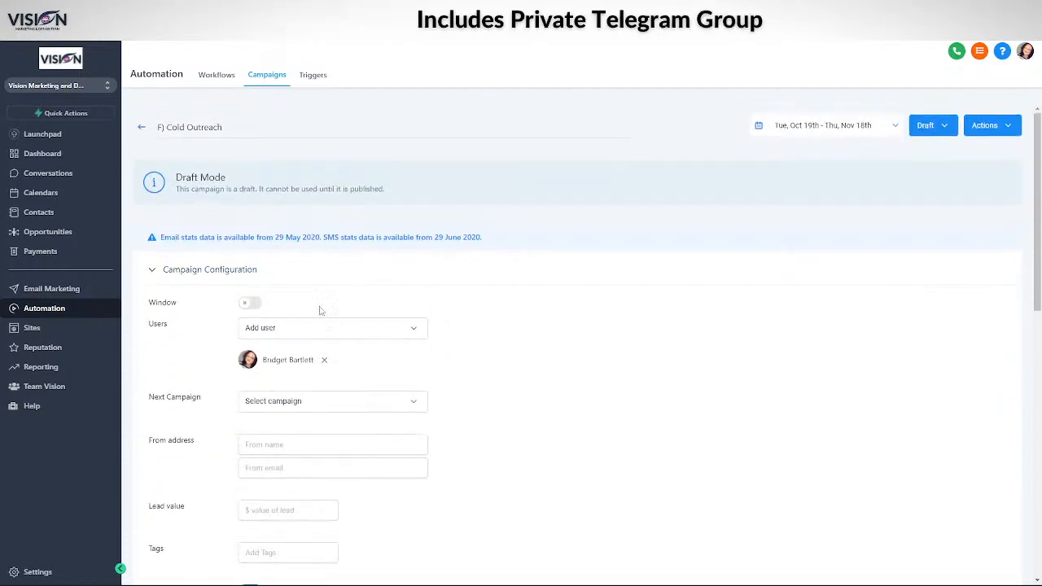
pyautogui.click(215, 274)
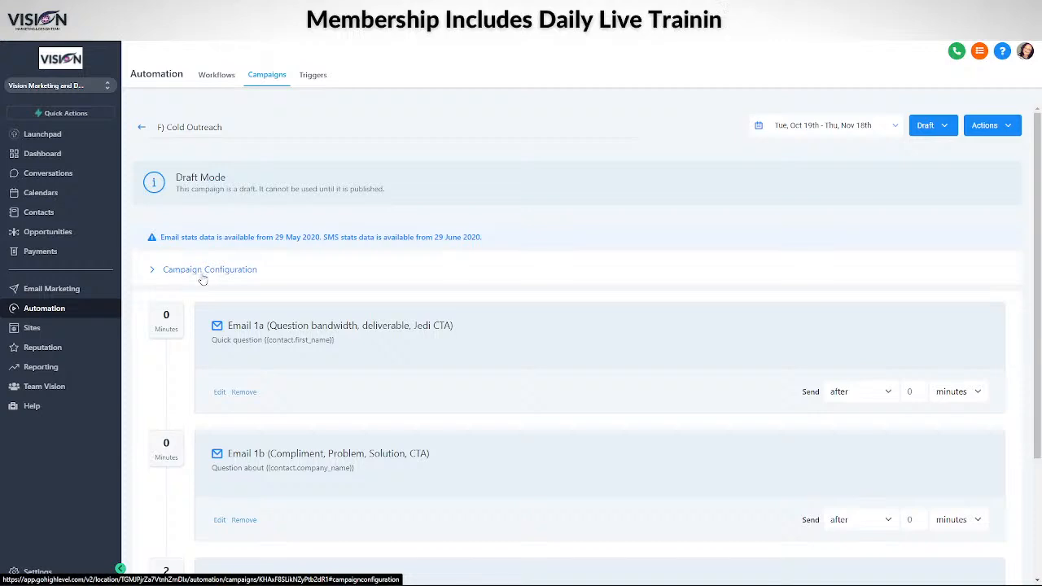
# - Check the campaign's action and publishing status options and return to the list of campaigns
pyautogui.click(1001, 129)
pyautogui.click(930, 125)
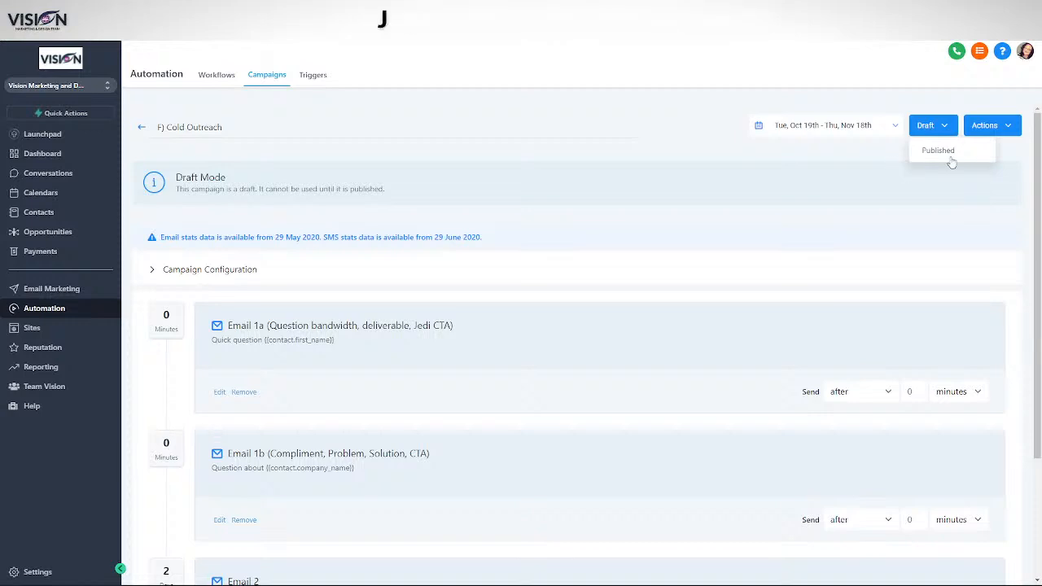
pyautogui.click(143, 130)
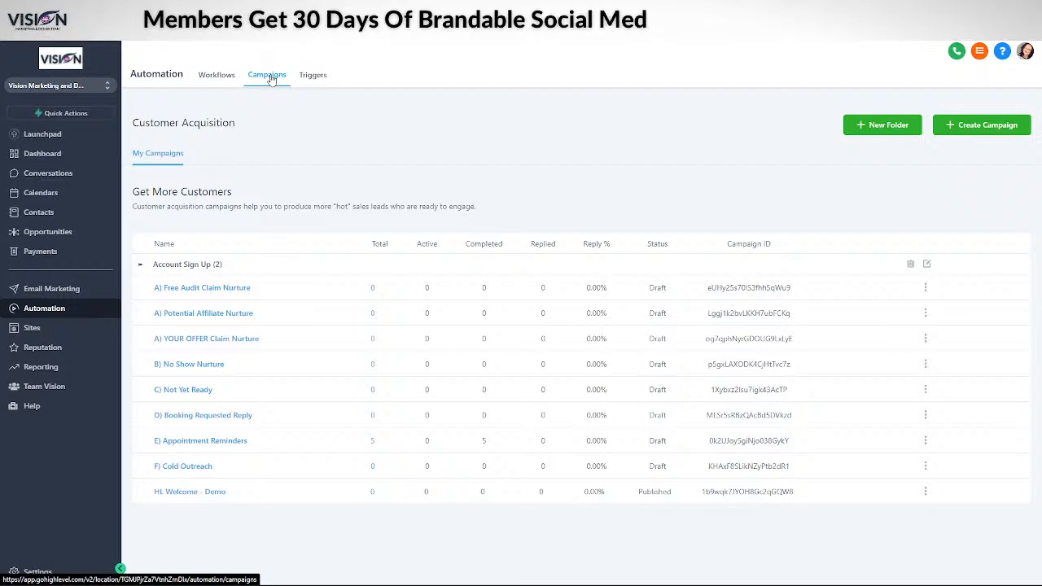
# - Start creating a workflow and look through the existing campaigns available for import
pyautogui.click(219, 76)
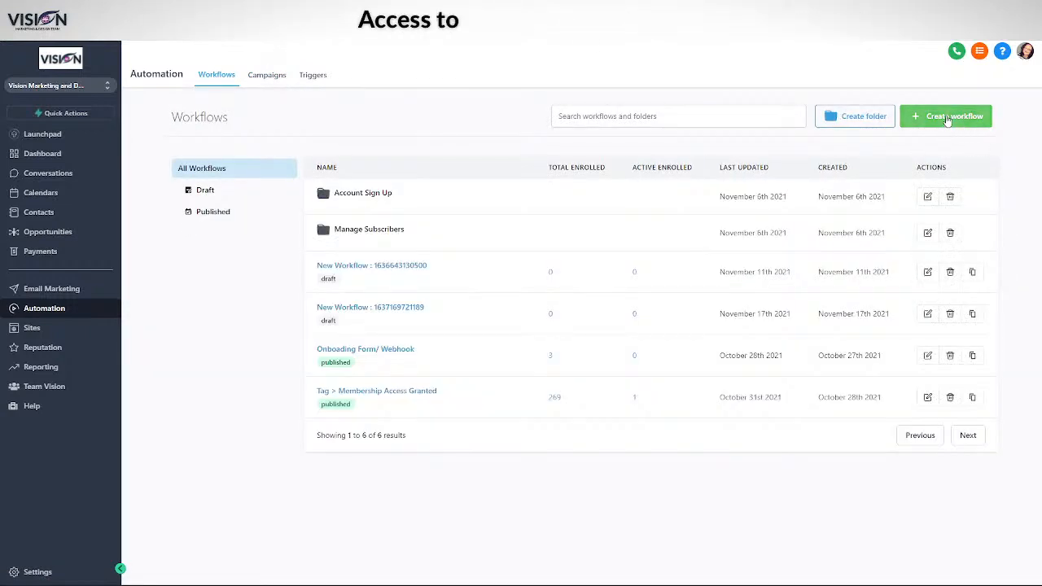
pyautogui.click(946, 116)
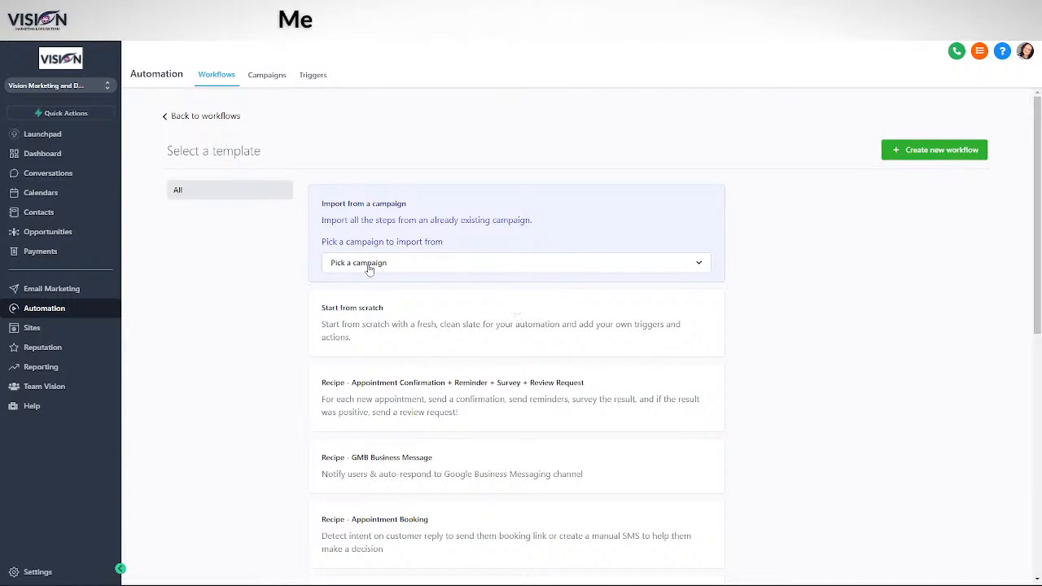
pyautogui.click(366, 266)
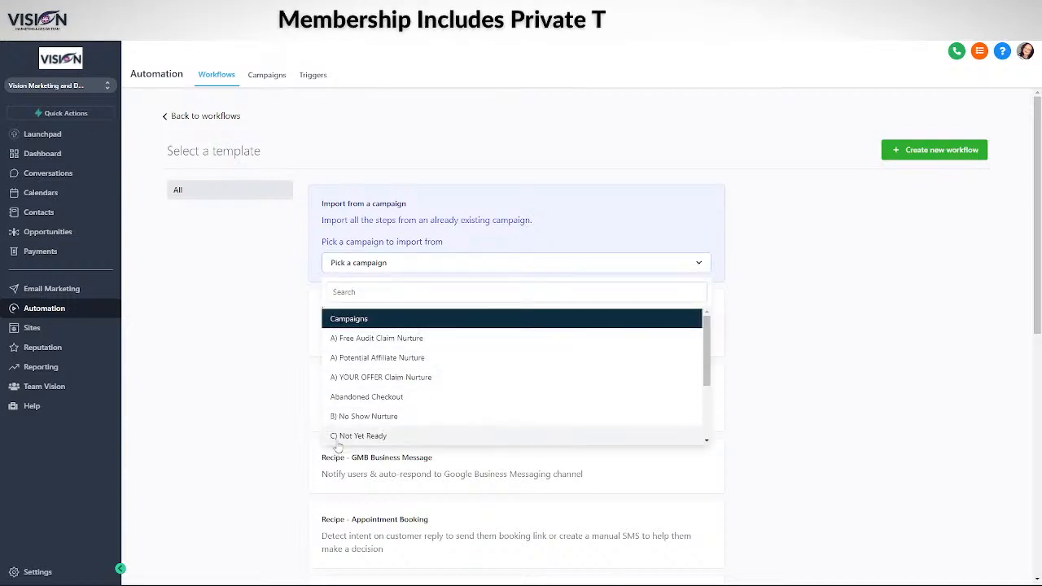
pyautogui.scroll(-3, 385, 403)
pyautogui.click(806, 335)
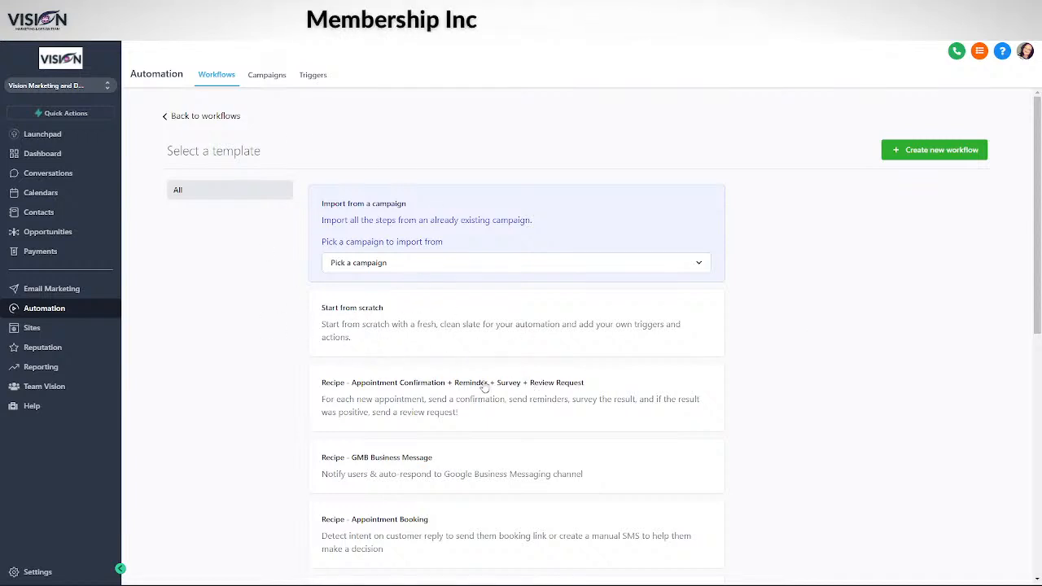
# - Look through the workflow recipes and create a new workflow from the Recipe - Fast Five template
pyautogui.scroll(-2, 488, 383)
pyautogui.scroll(-1, 497, 342)
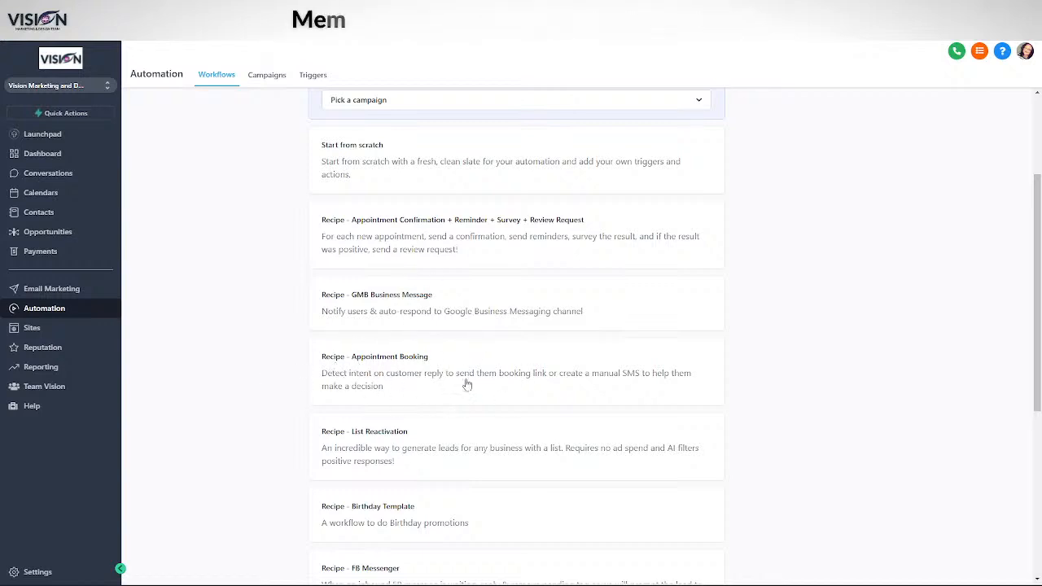
pyautogui.scroll(-2, 337, 440)
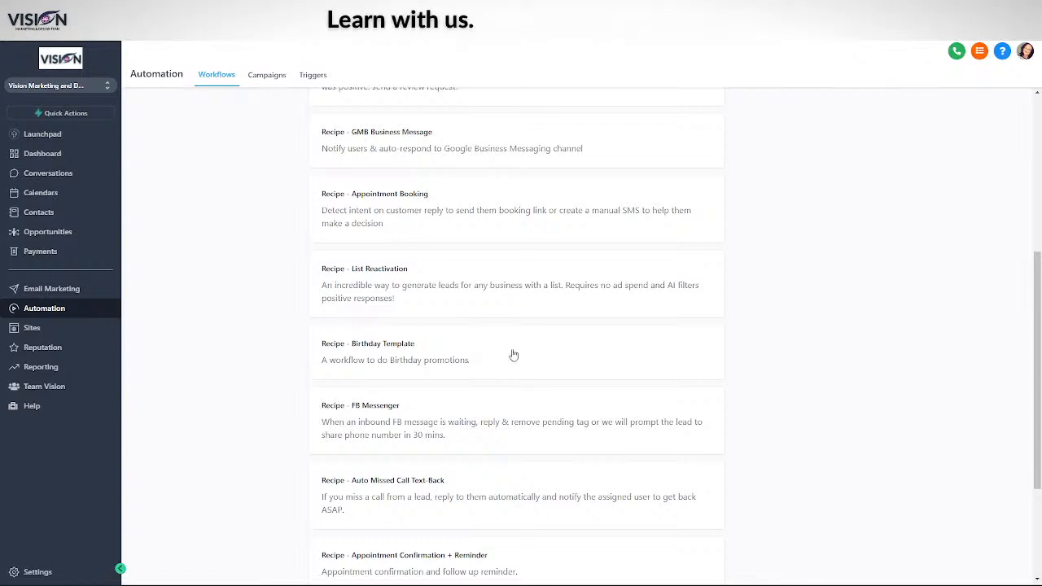
pyautogui.scroll(-1, 492, 357)
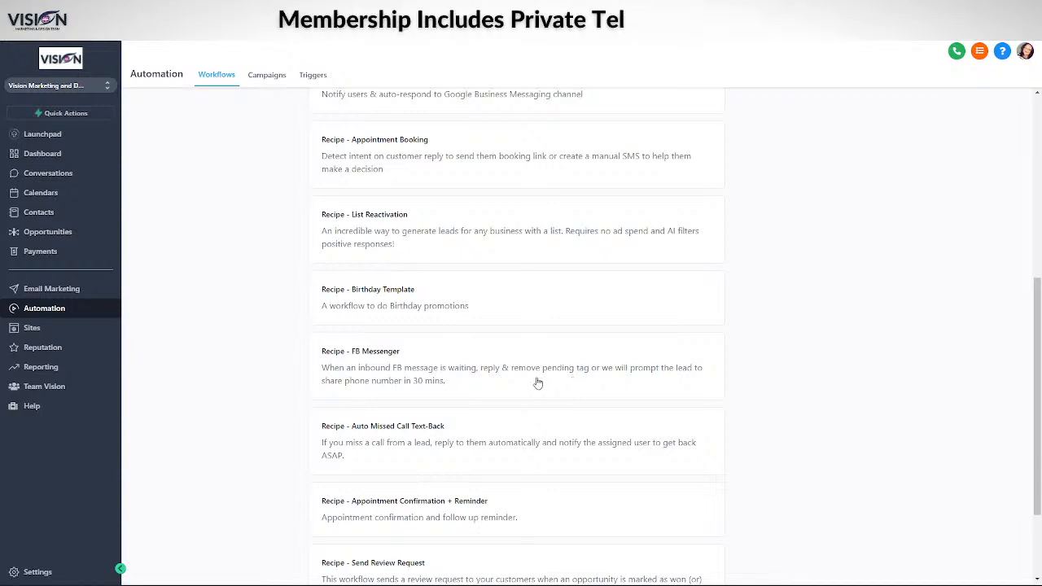
pyautogui.scroll(-1, 475, 447)
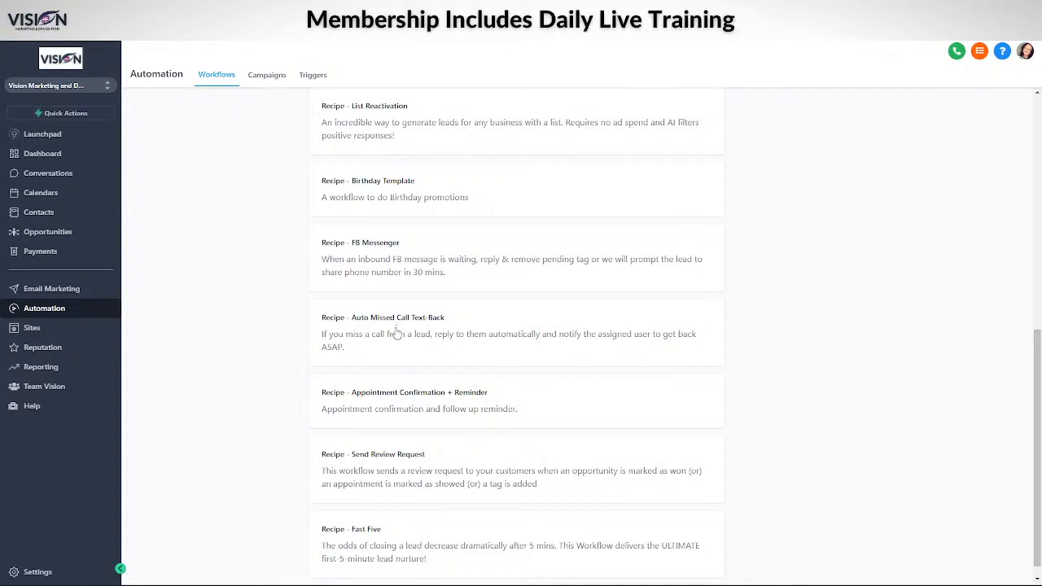
pyautogui.scroll(-1, 512, 353)
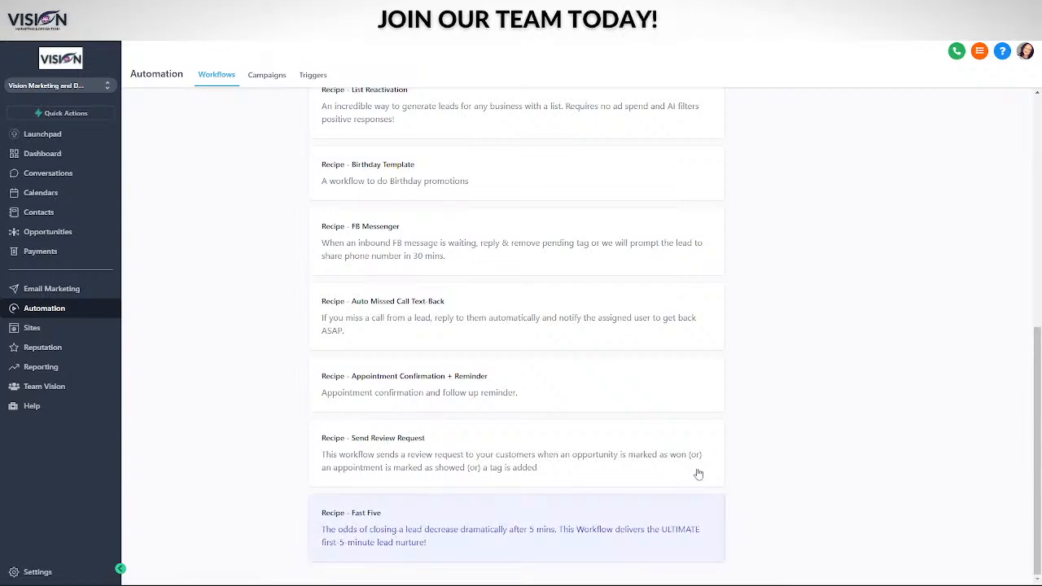
pyautogui.scroll(10, 844, 478)
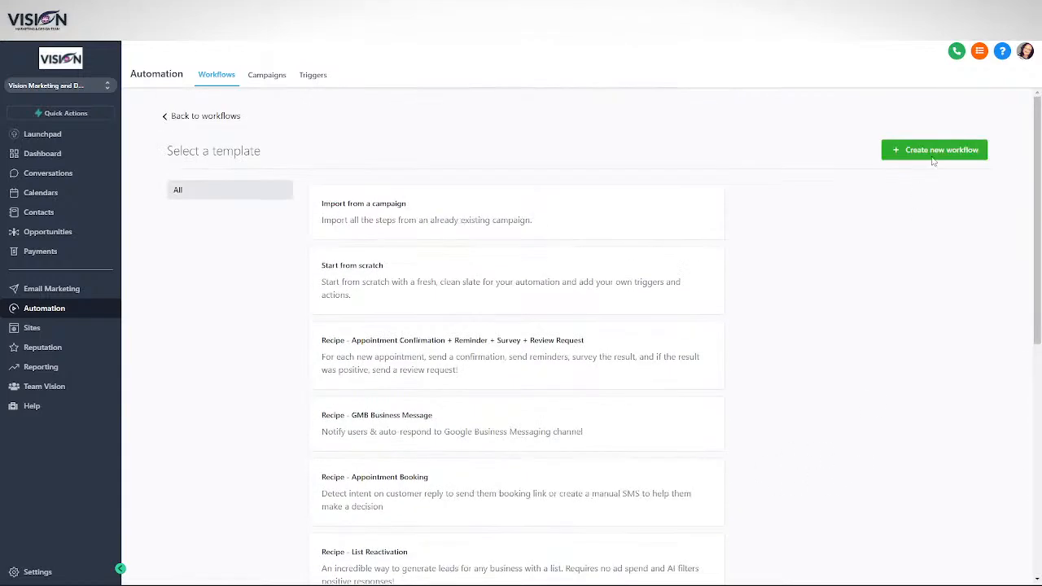
pyautogui.click(933, 152)
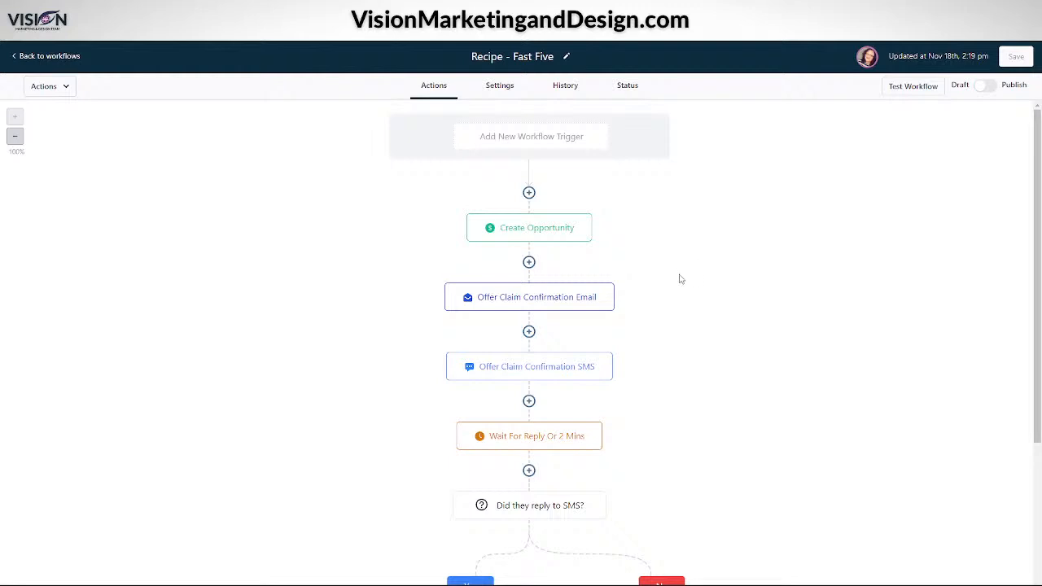
# - Review the sequence of actions in the Fast Five workflow and open the settings of its Create Opportunity action
pyautogui.scroll(-5, 680, 279)
pyautogui.scroll(2, 794, 337)
pyautogui.scroll(4, 781, 341)
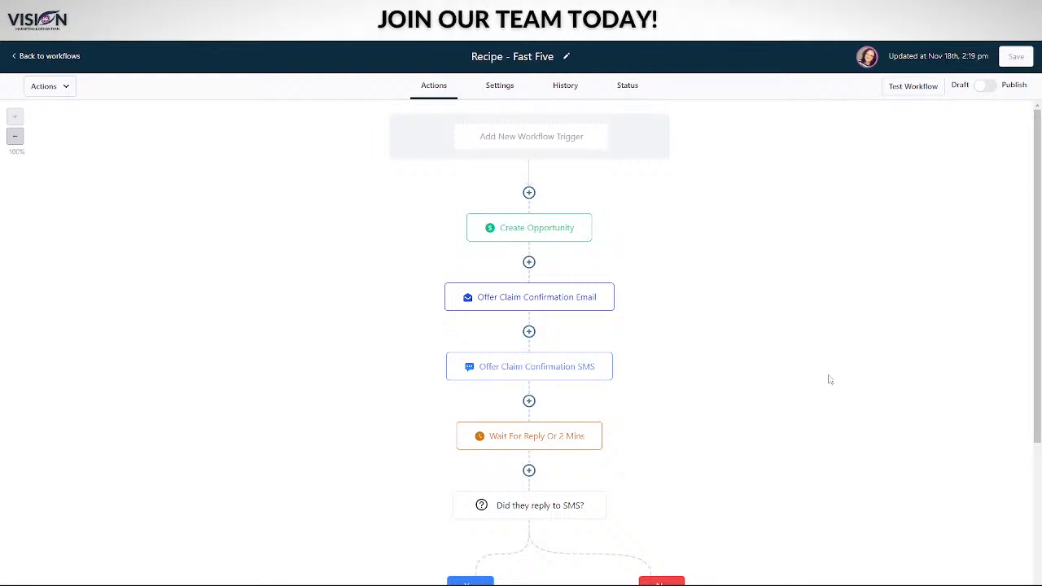
pyautogui.click(506, 234)
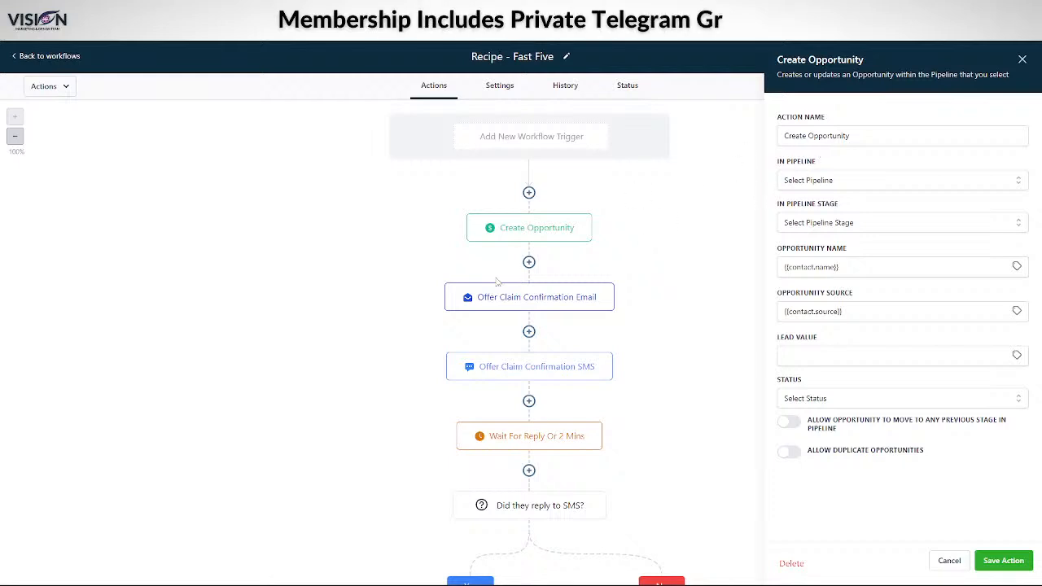
# - Start a new workflow trigger and check the available trigger types, keeping CRM
pyautogui.click(542, 142)
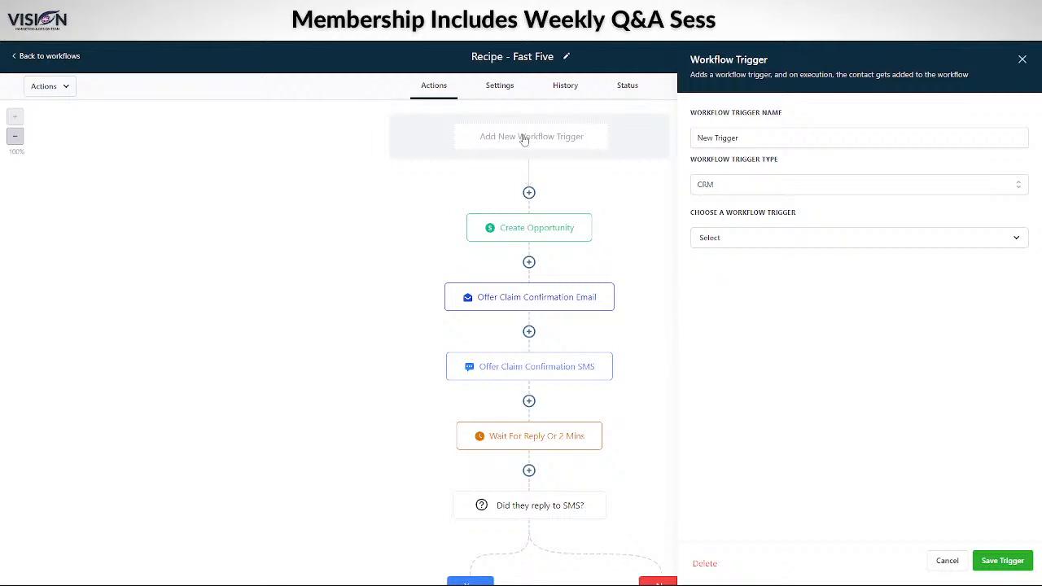
pyautogui.click(757, 139)
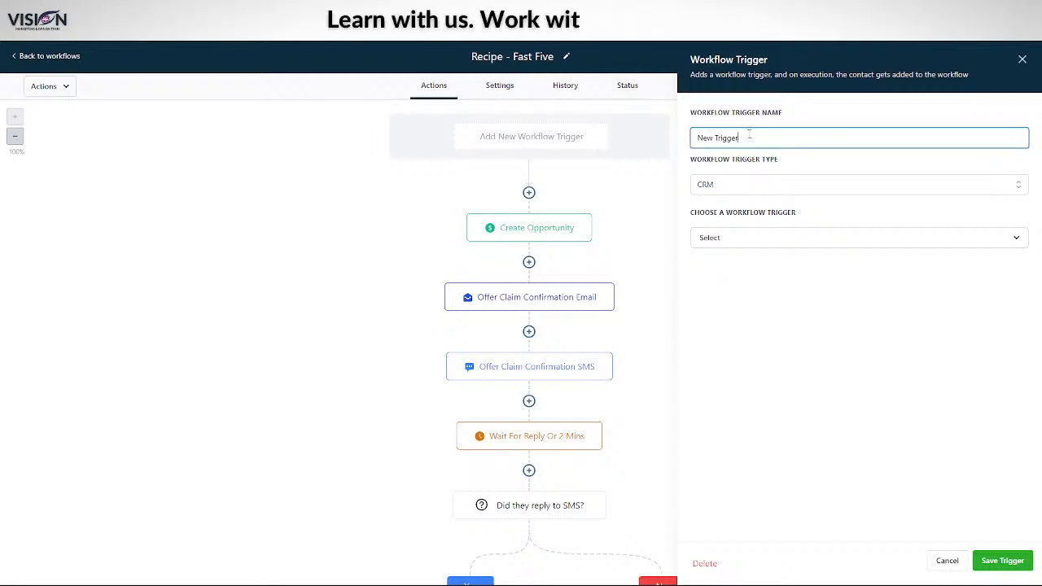
pyautogui.click(731, 186)
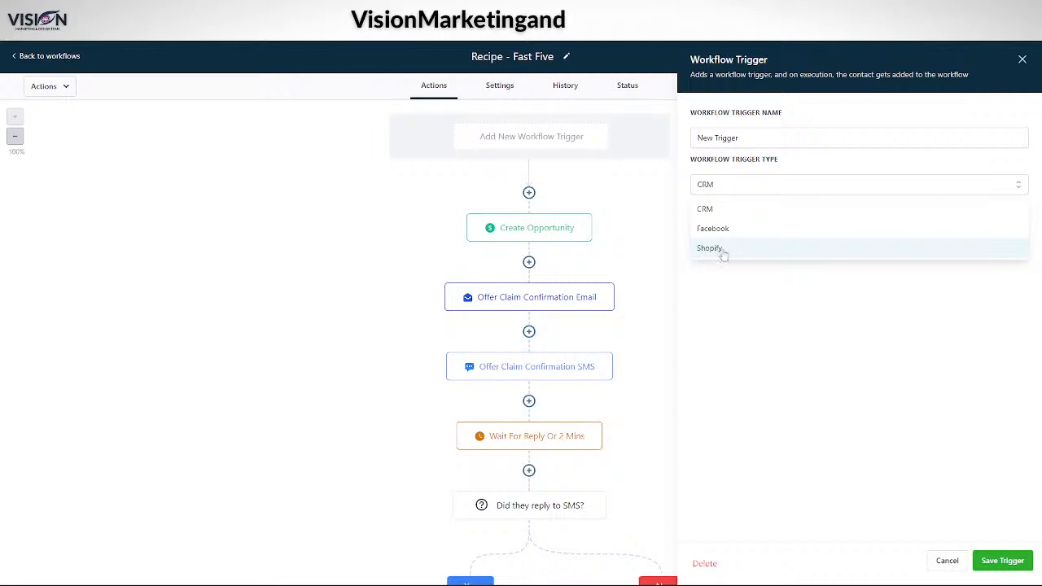
pyautogui.click(733, 179)
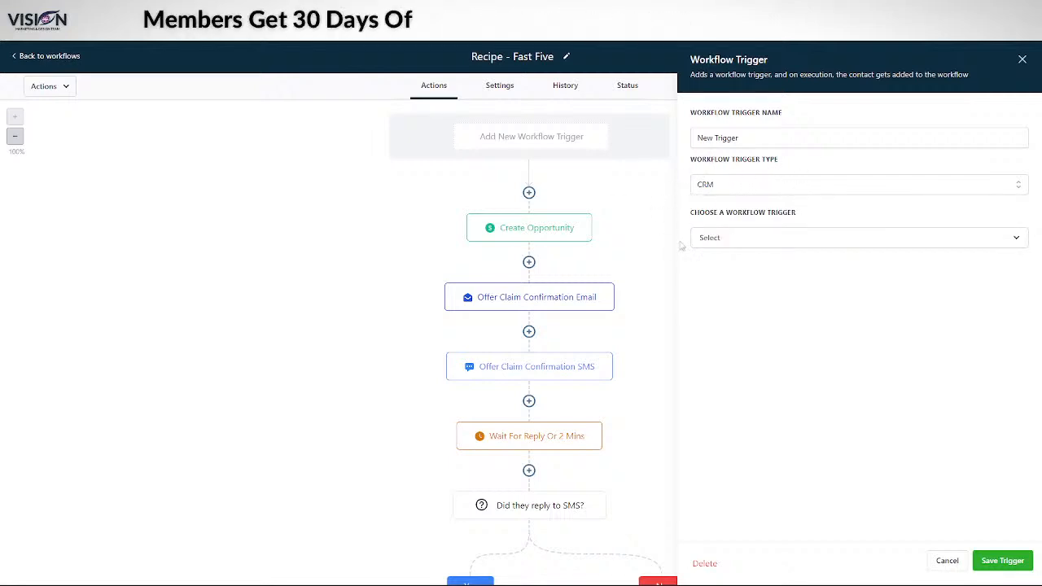
# - Look through the available CRM workflow triggers and choose Form submitted
pyautogui.click(719, 238)
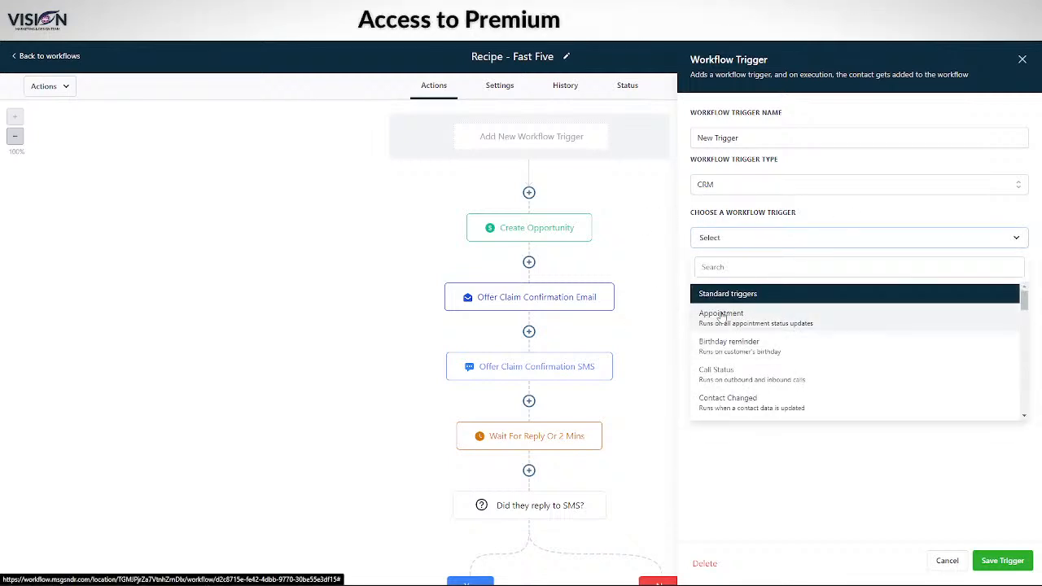
pyautogui.scroll(-3, 775, 351)
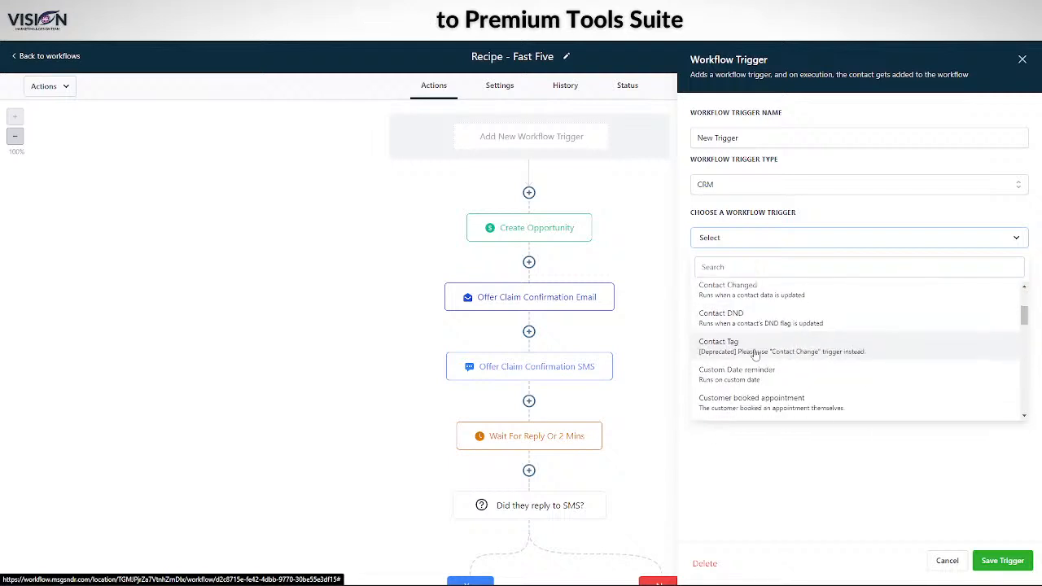
pyautogui.scroll(3, 758, 339)
pyautogui.scroll(-1, 770, 379)
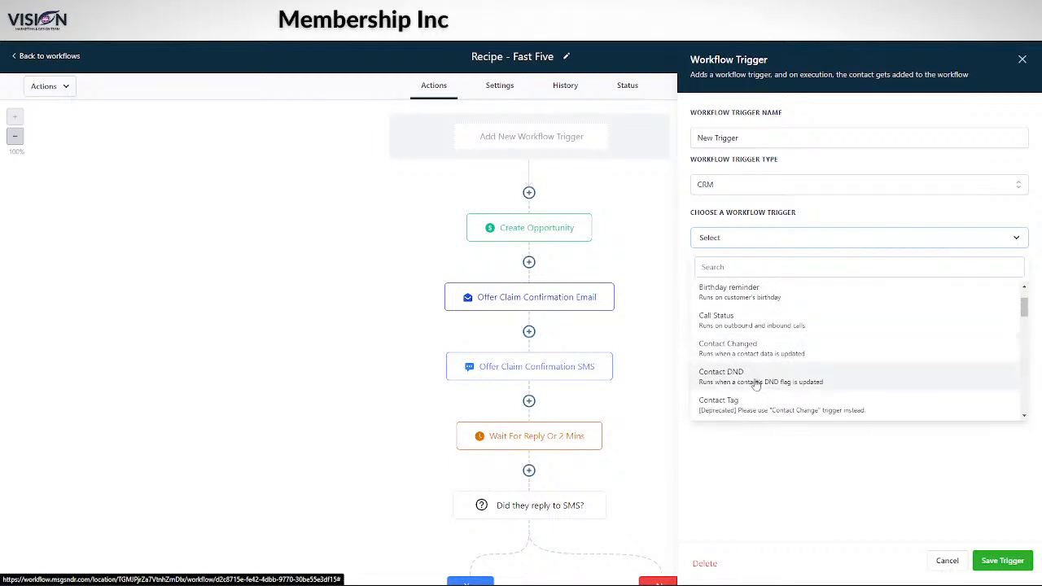
pyautogui.scroll(-1, 779, 372)
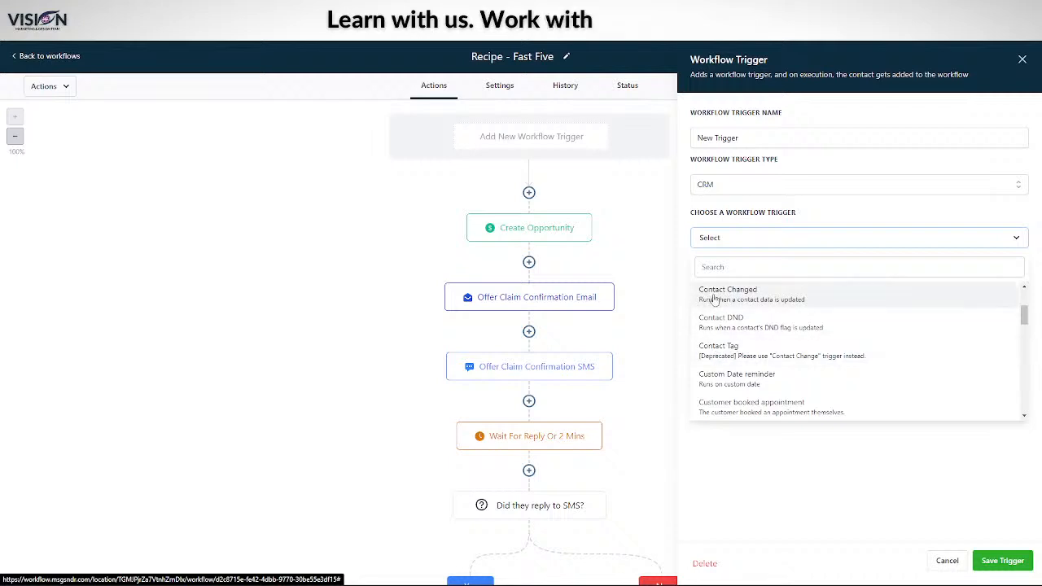
pyautogui.scroll(-1, 804, 367)
pyautogui.scroll(-1, 804, 366)
pyautogui.scroll(1, 749, 332)
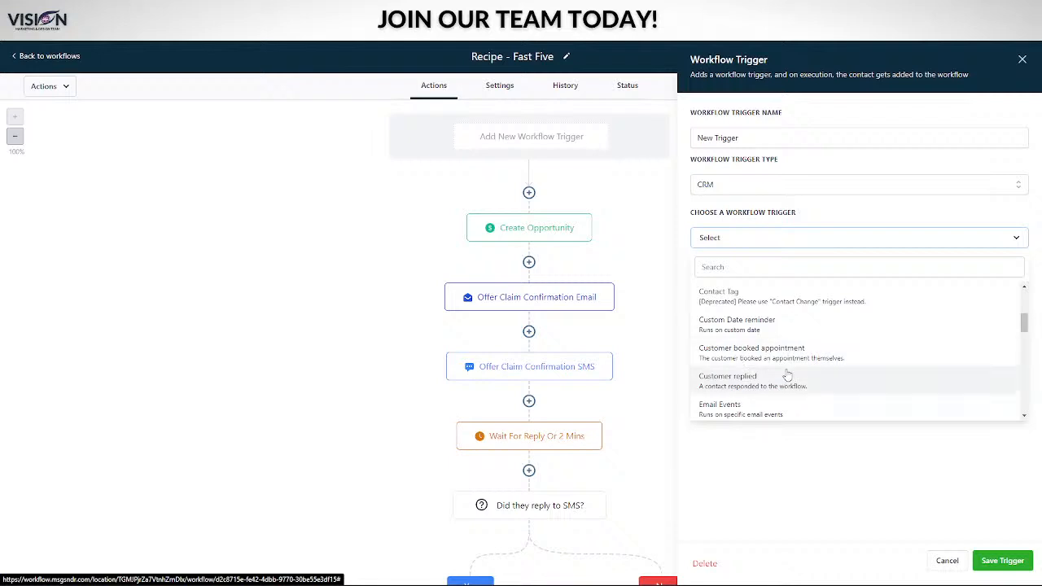
pyautogui.scroll(-2, 757, 379)
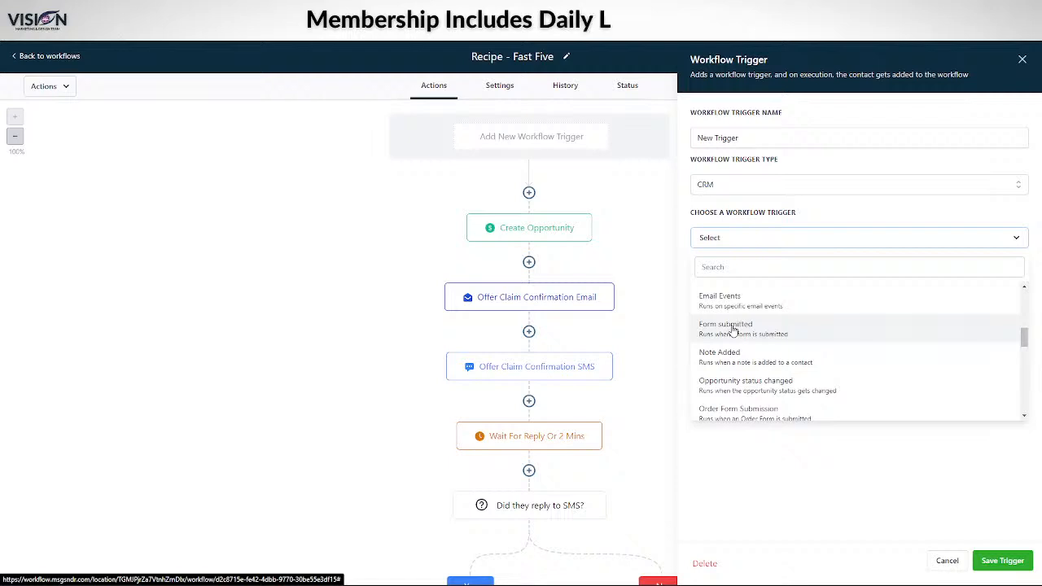
pyautogui.scroll(-10, 801, 367)
pyautogui.scroll(-4, 798, 376)
pyautogui.scroll(12, 799, 375)
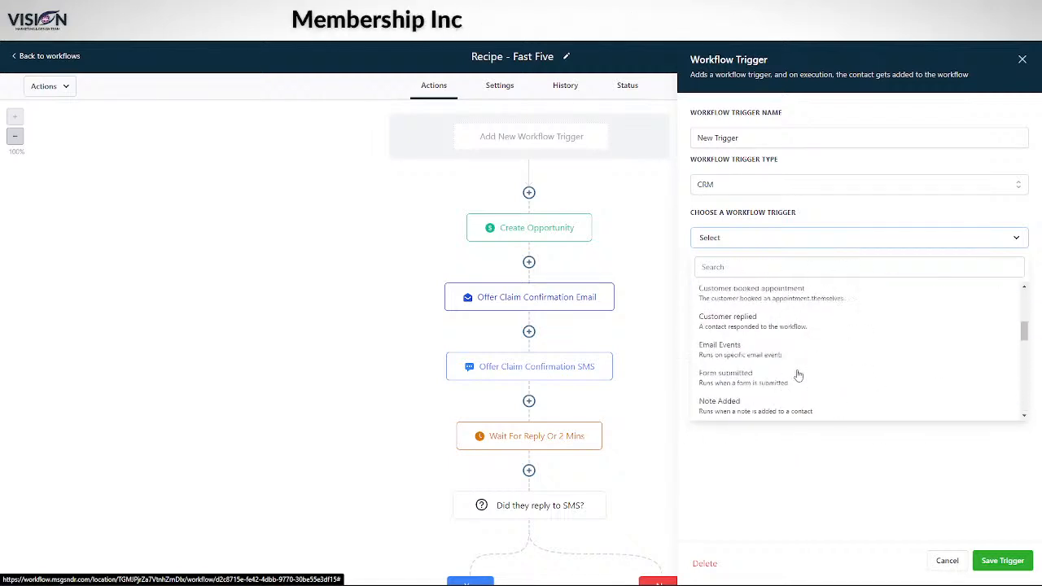
pyautogui.scroll(3, 797, 370)
pyautogui.scroll(-3, 785, 368)
pyautogui.scroll(5, 783, 368)
pyautogui.scroll(-5, 782, 370)
pyautogui.scroll(-2, 783, 370)
pyautogui.click(782, 298)
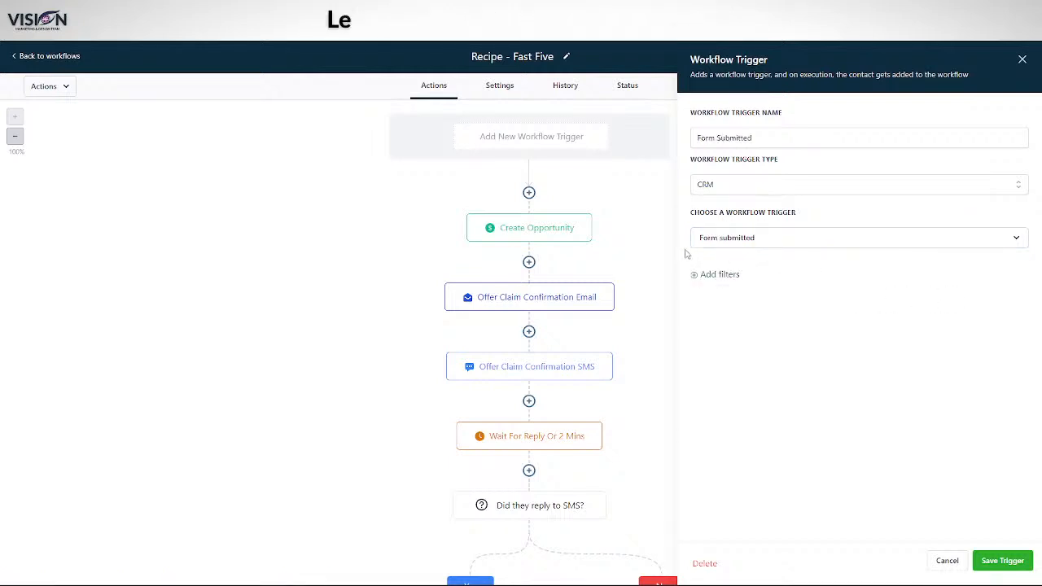
# - Add a filter requiring that the form is Submit Request and save the trigger
pyautogui.click(715, 274)
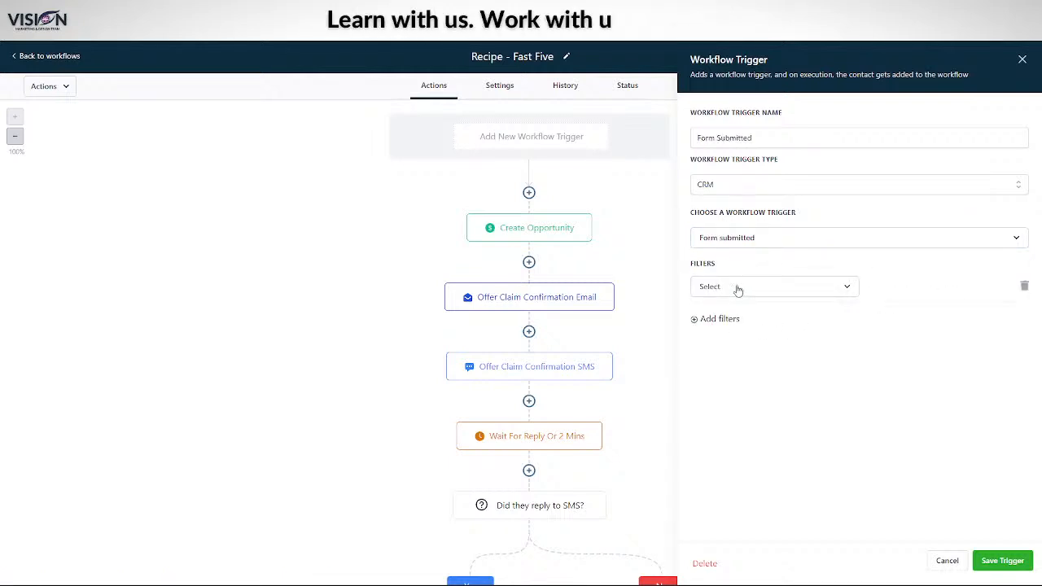
pyautogui.click(737, 289)
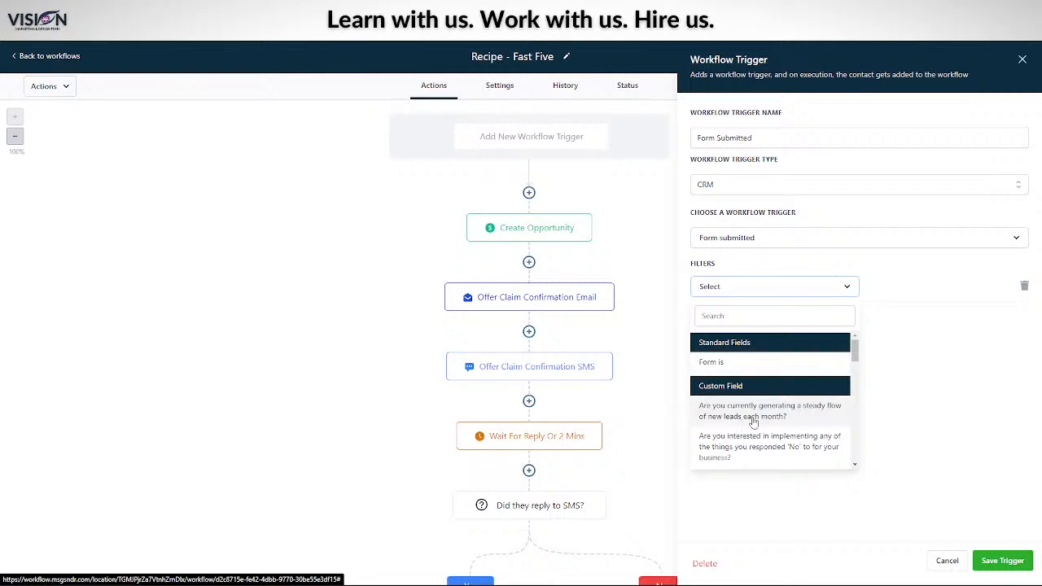
pyautogui.scroll(-10, 745, 420)
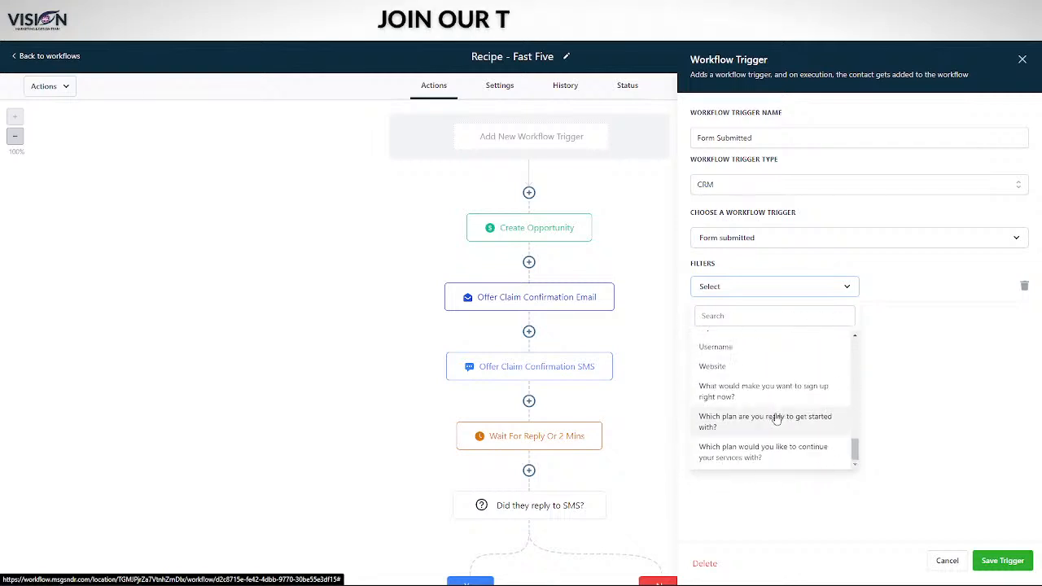
pyautogui.scroll(10, 777, 419)
pyautogui.click(721, 358)
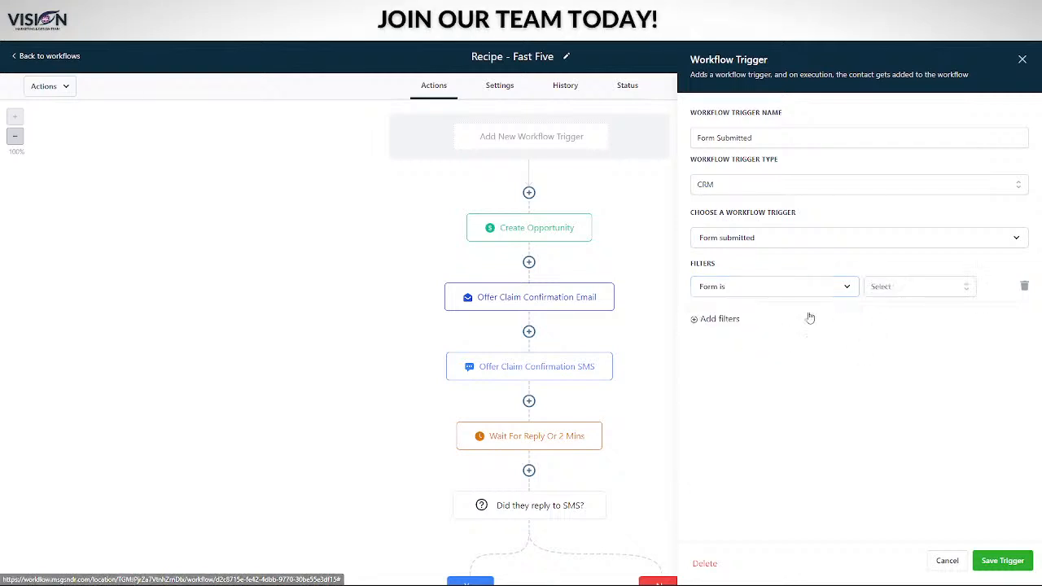
pyautogui.click(898, 288)
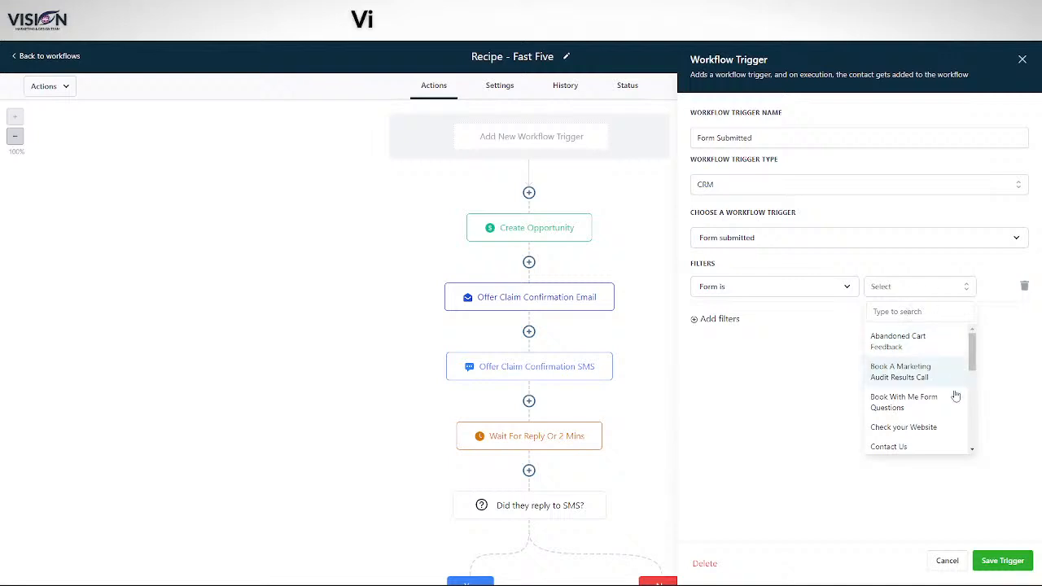
pyautogui.scroll(-3, 896, 431)
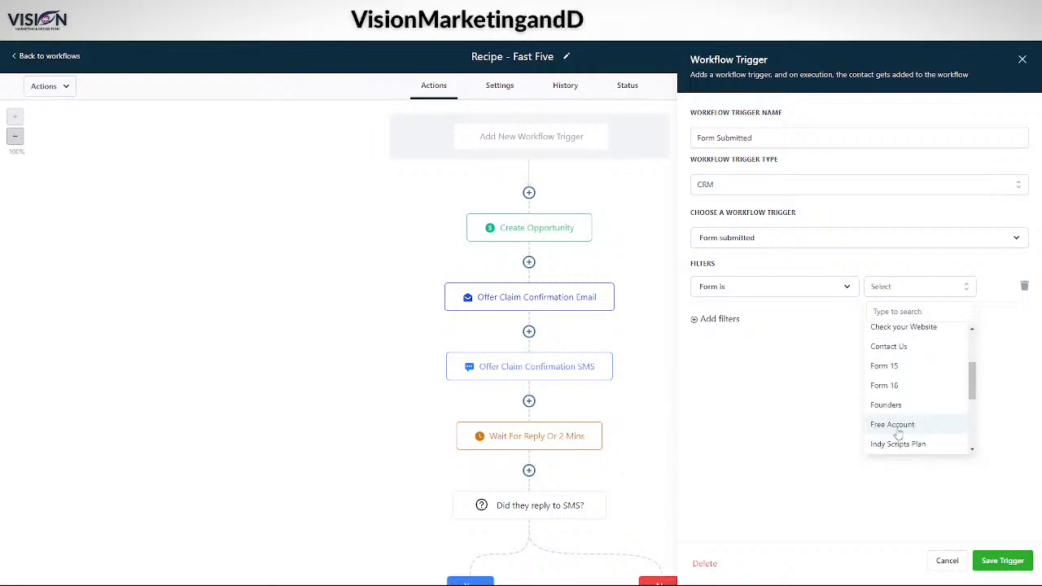
pyautogui.scroll(-4, 888, 423)
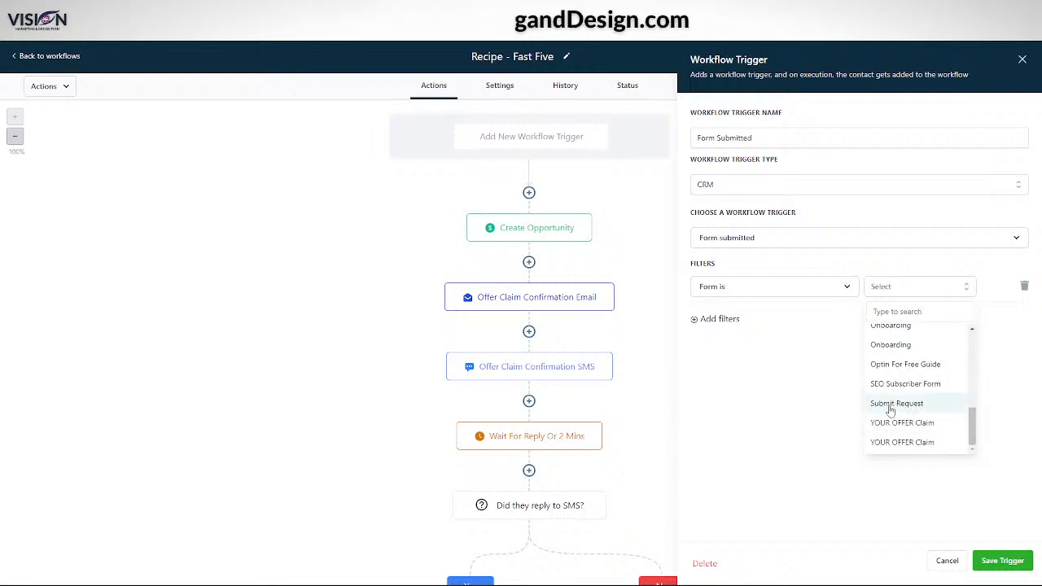
pyautogui.click(903, 403)
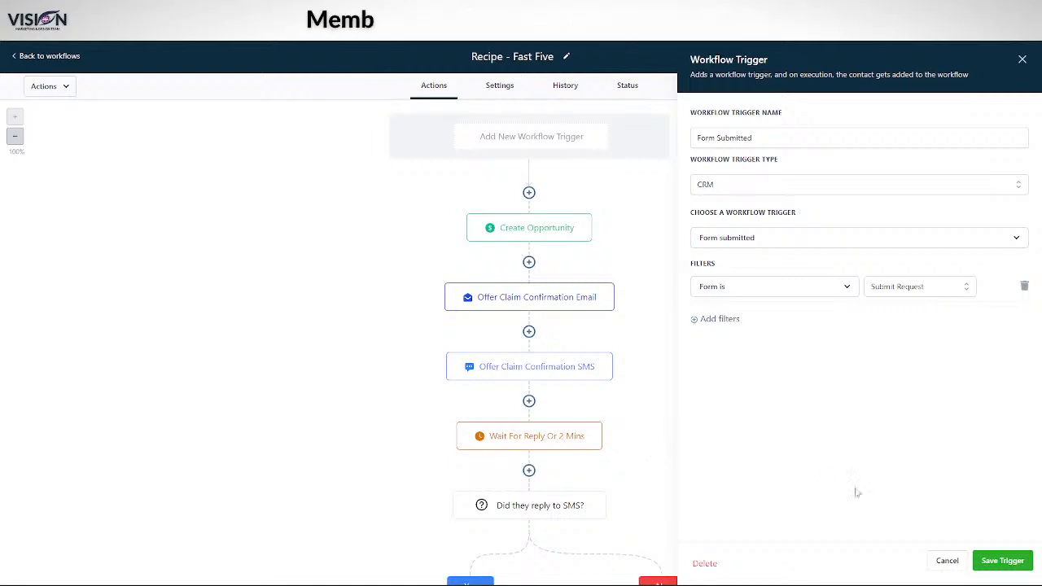
pyautogui.click(1000, 560)
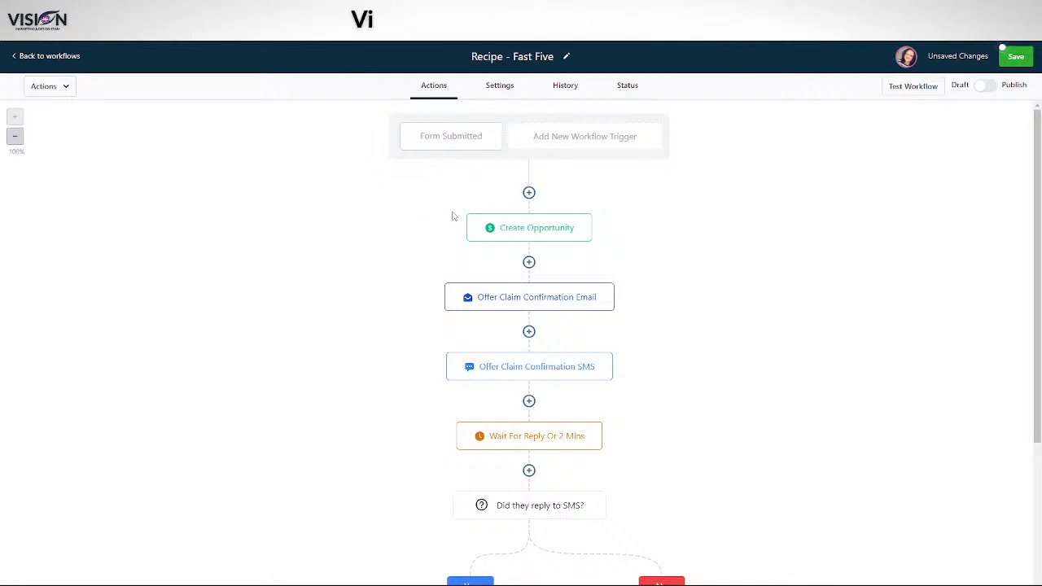
# - Set the Create Opportunity action's pipeline to Marketing Audit Leads and its pipeline stage to New Leads
pyautogui.click(534, 231)
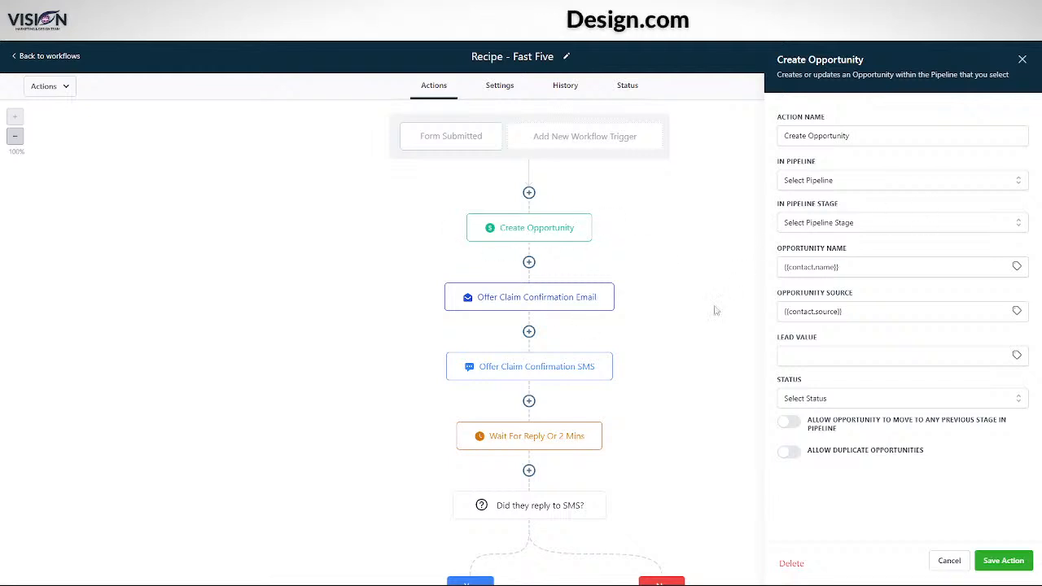
pyautogui.scroll(-1, 682, 355)
pyautogui.scroll(-4, 682, 354)
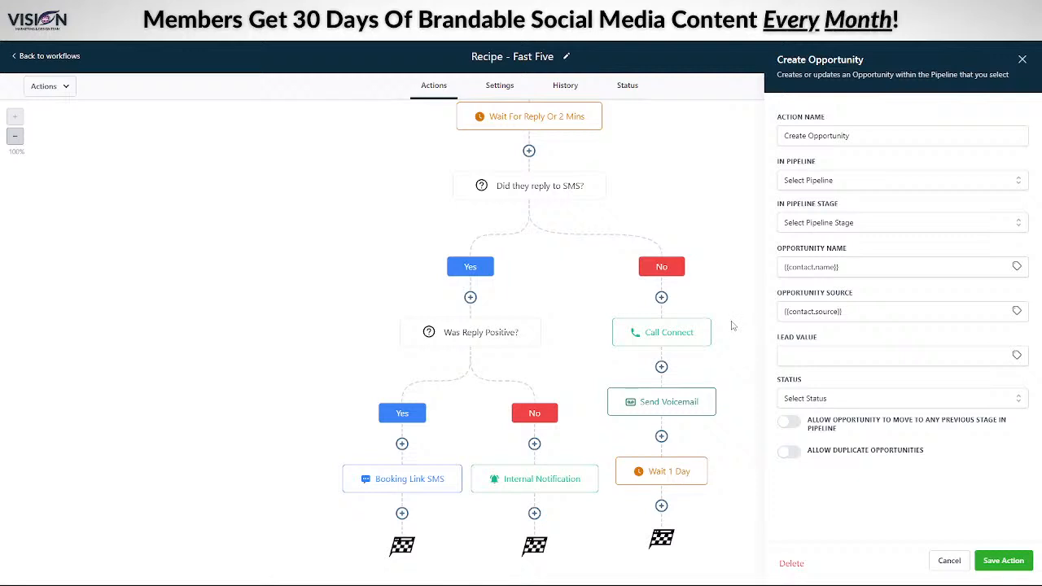
pyautogui.scroll(5, 731, 321)
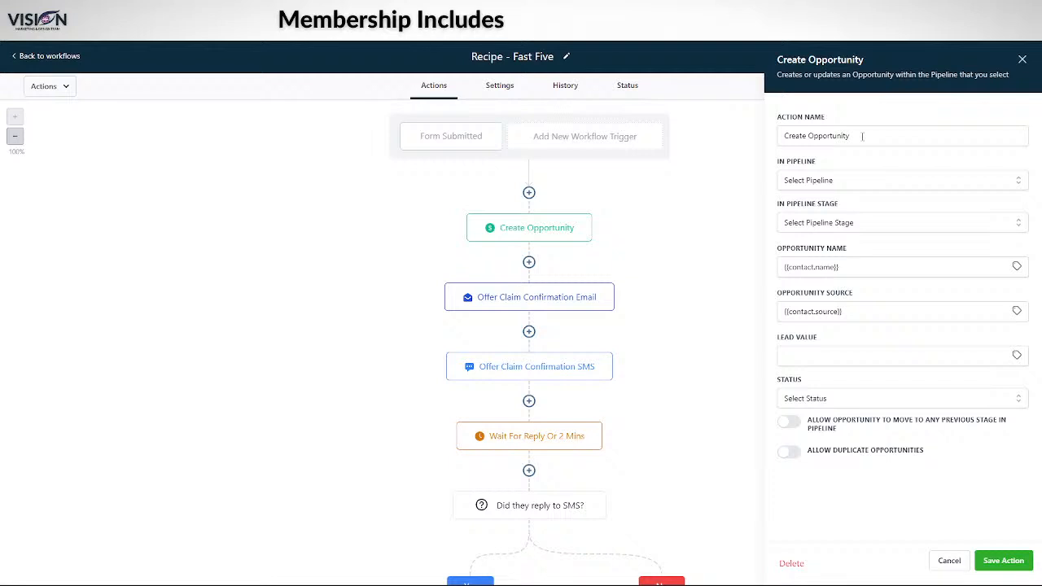
pyautogui.click(805, 183)
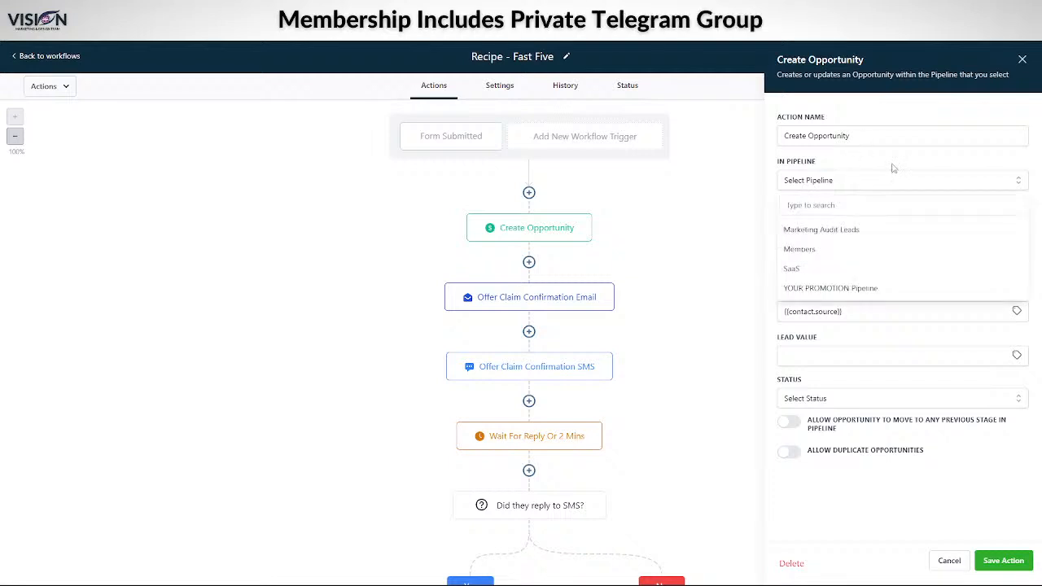
pyautogui.click(817, 231)
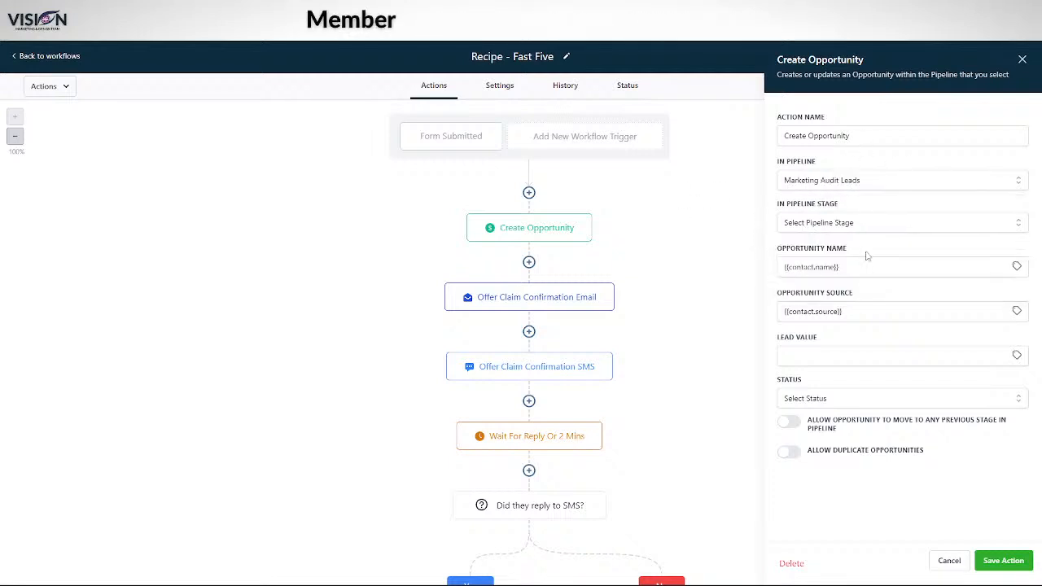
pyautogui.click(822, 227)
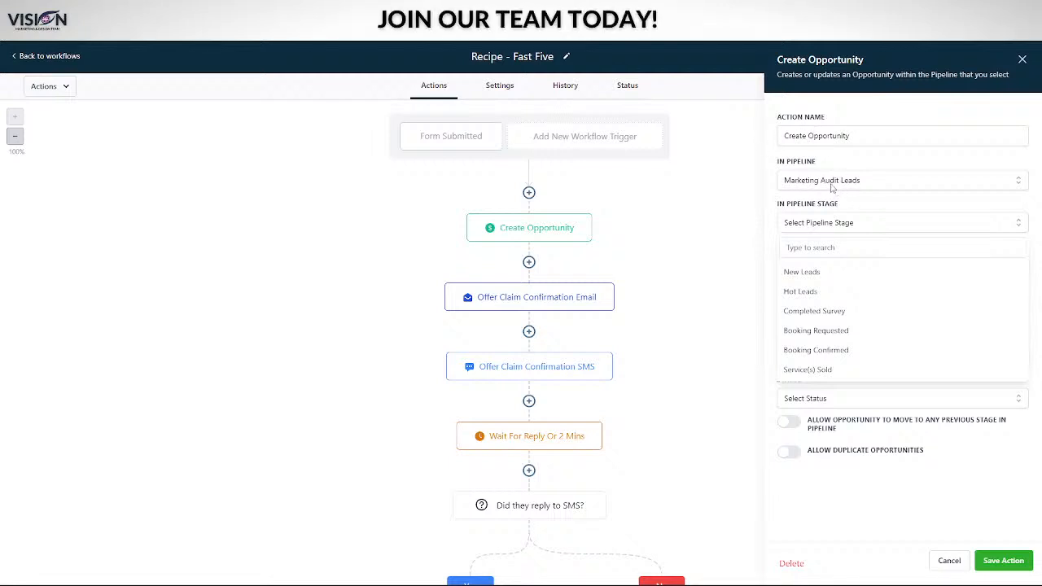
pyautogui.click(803, 272)
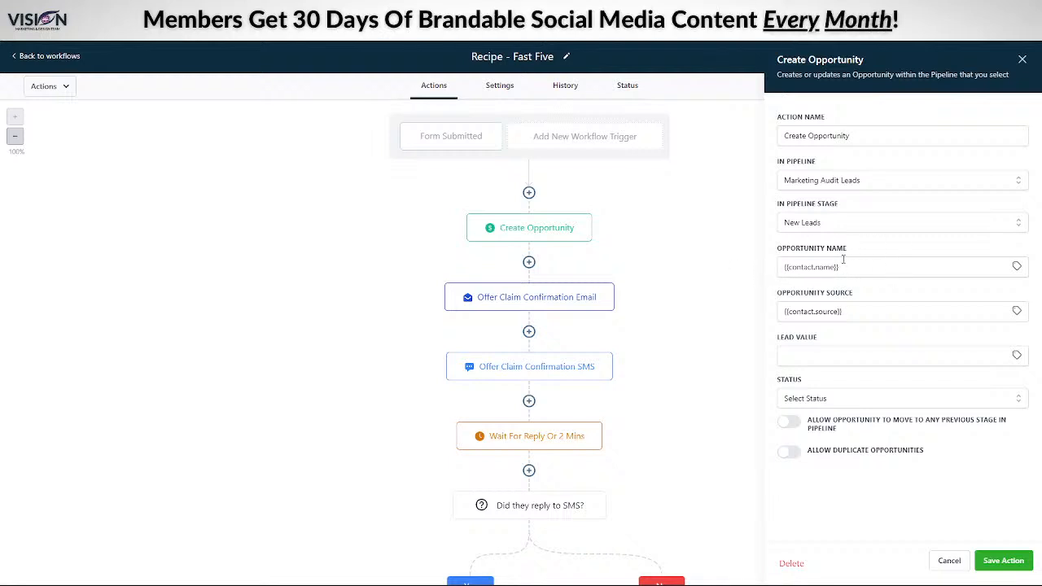
# - Examine the opportunity name placeholder and the custom values available for that field
pyautogui.moveTo(842, 268); pyautogui.dragTo(768, 274)
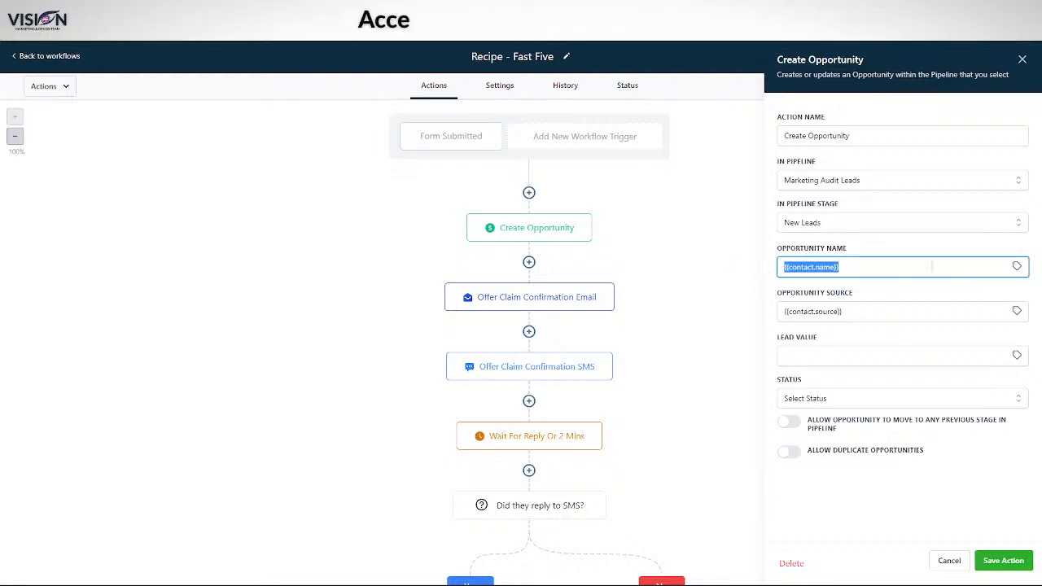
pyautogui.click(874, 267)
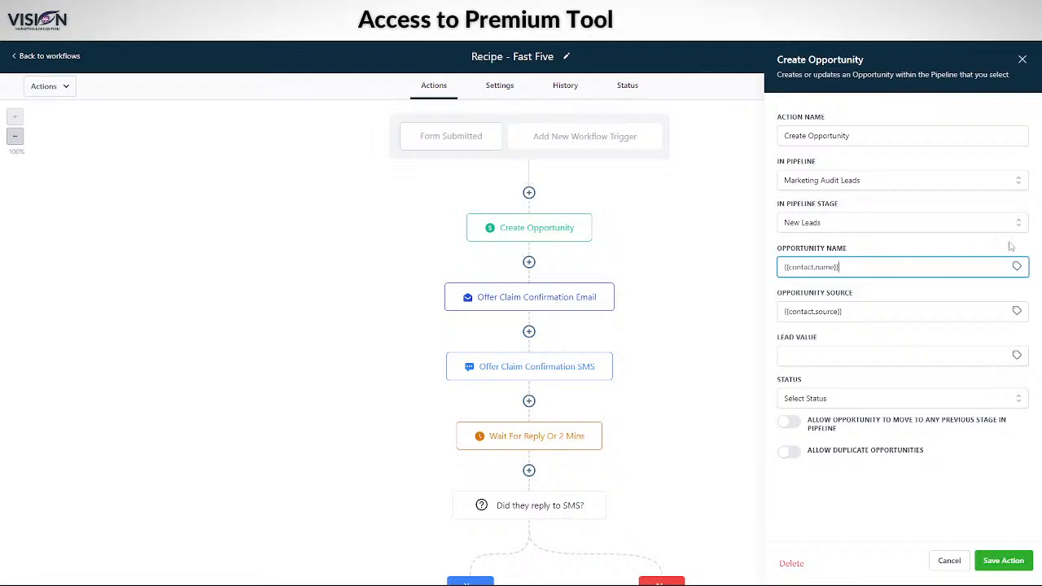
pyautogui.click(1017, 269)
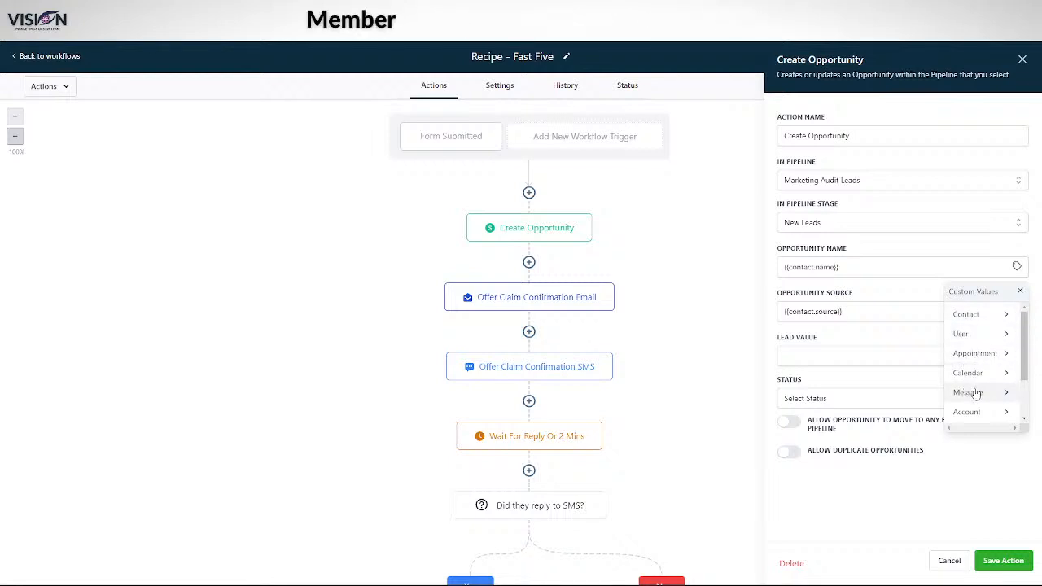
pyautogui.scroll(-2, 969, 389)
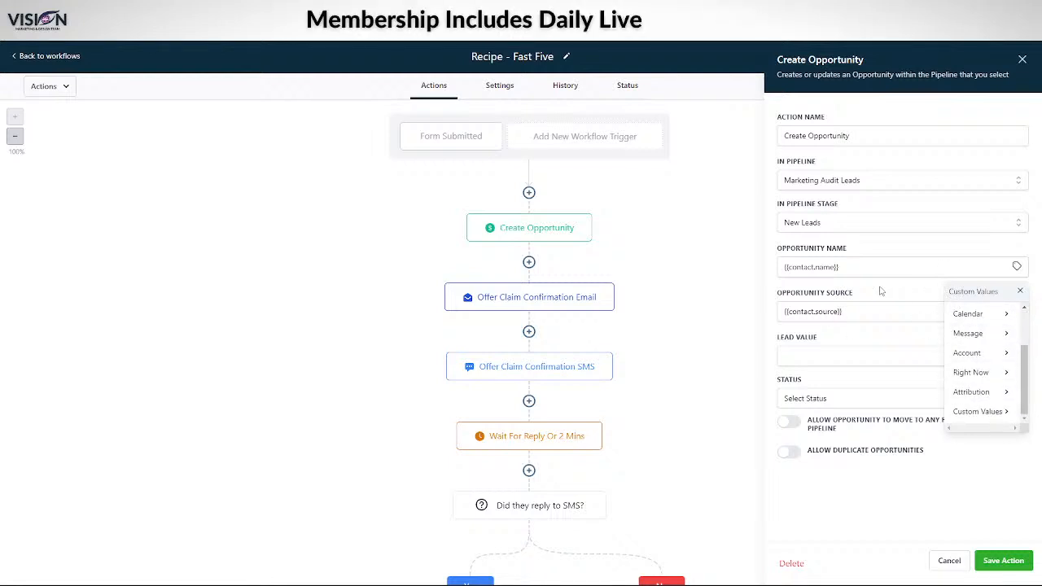
# - Examine the opportunity source placeholder with its available custom values and the status options in the Create Opportunity action
pyautogui.click(861, 311)
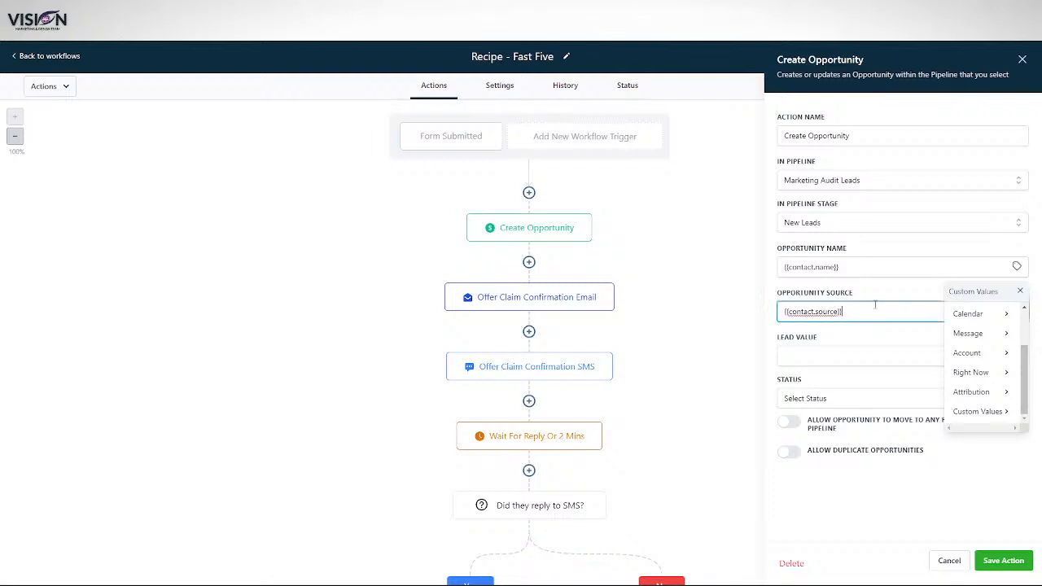
pyautogui.click(870, 290)
pyautogui.click(1020, 291)
pyautogui.moveTo(845, 311); pyautogui.dragTo(773, 312)
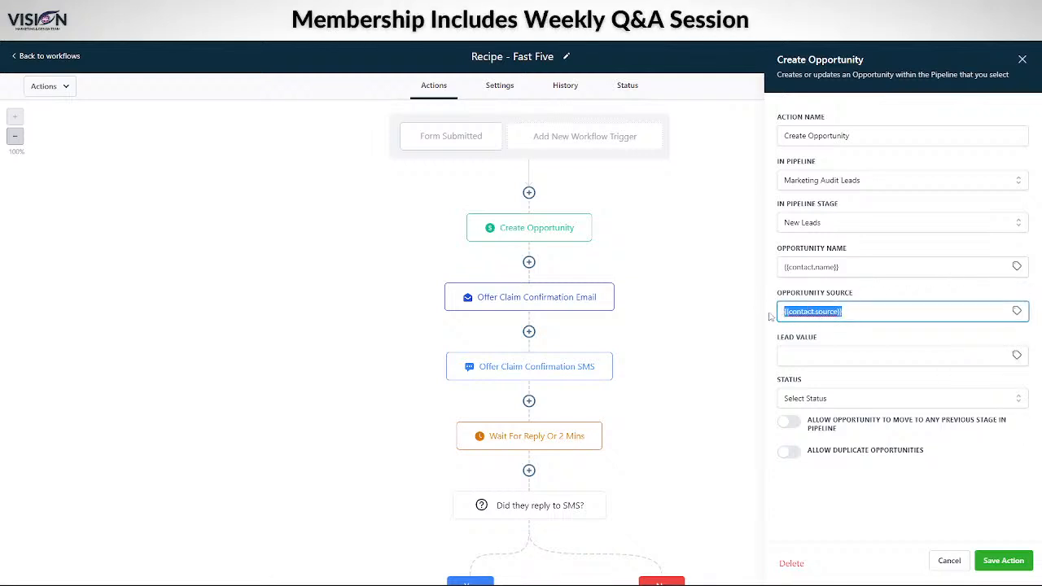
pyautogui.click(1016, 311)
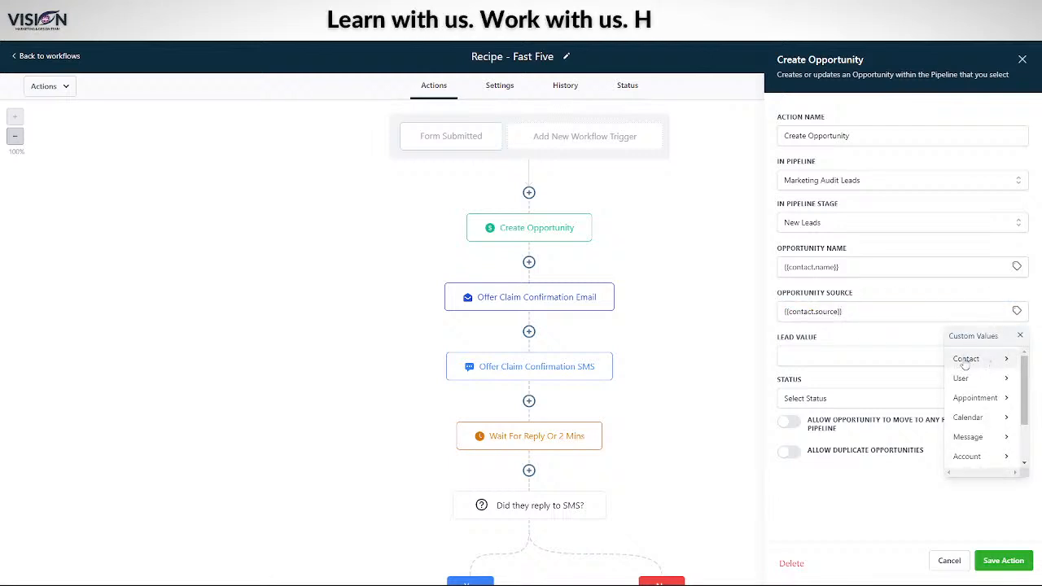
pyautogui.scroll(-2, 975, 407)
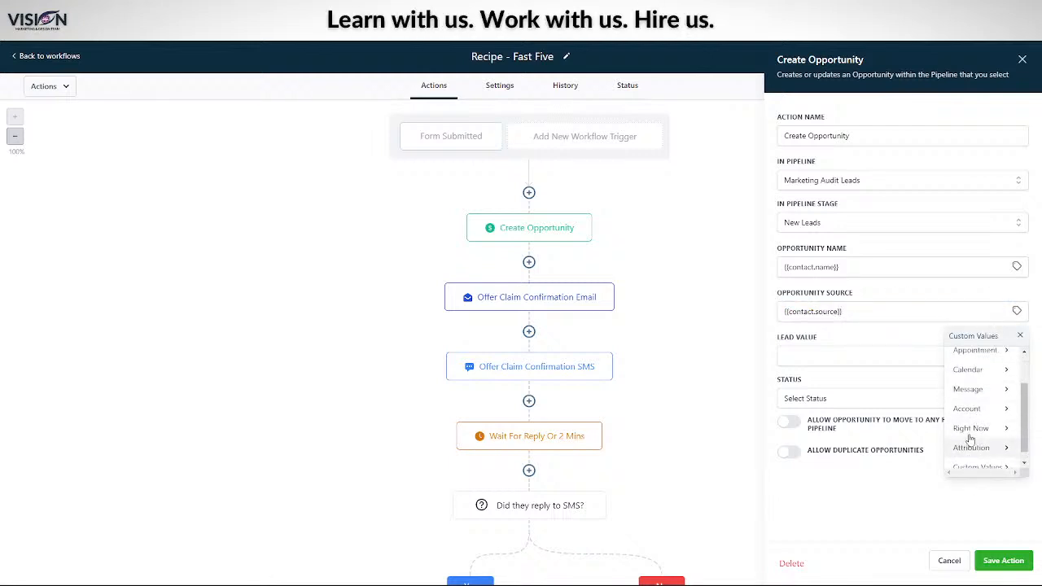
pyautogui.scroll(2, 979, 439)
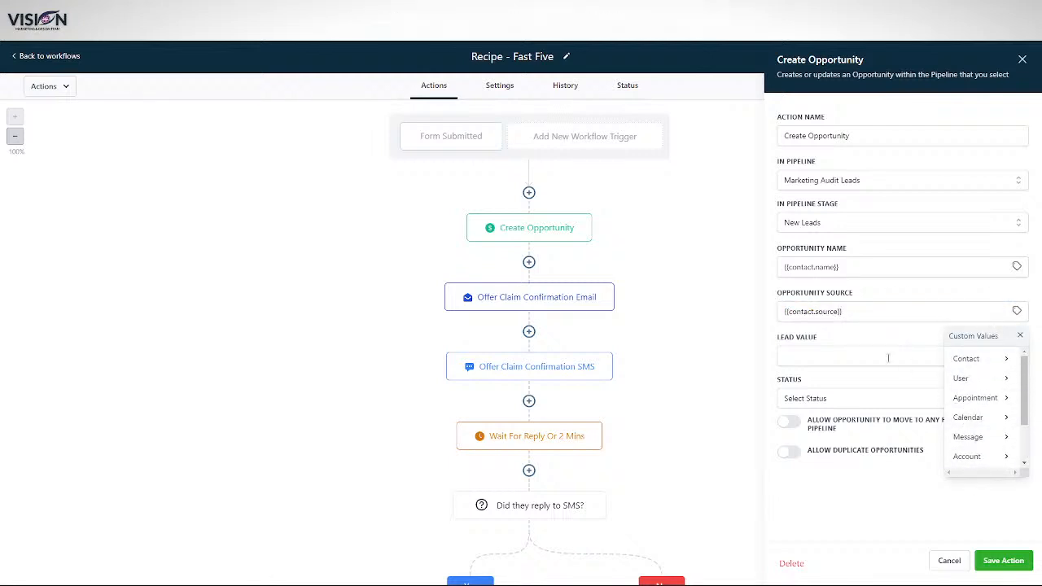
pyautogui.click(1019, 336)
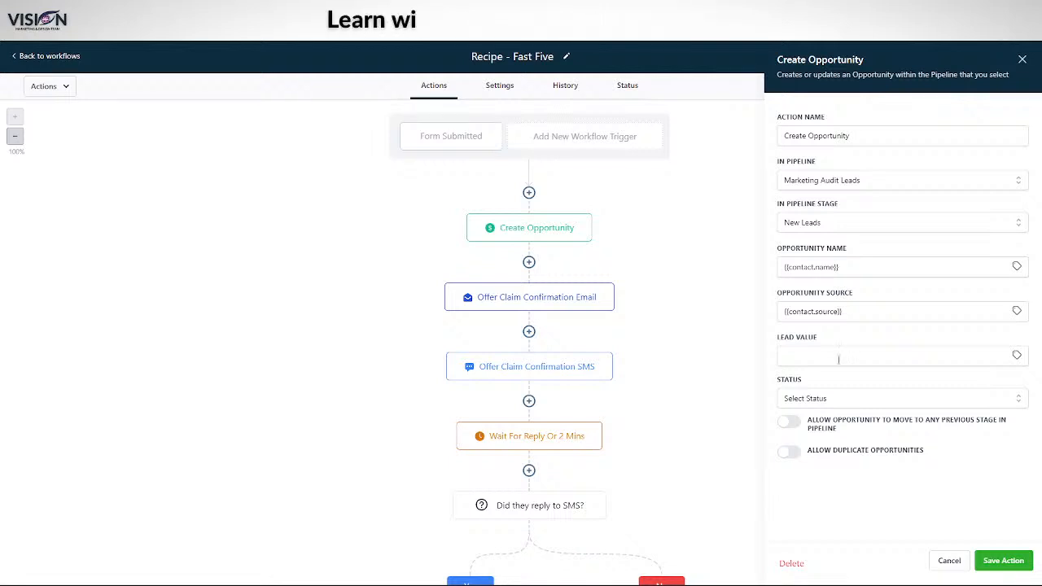
pyautogui.click(817, 403)
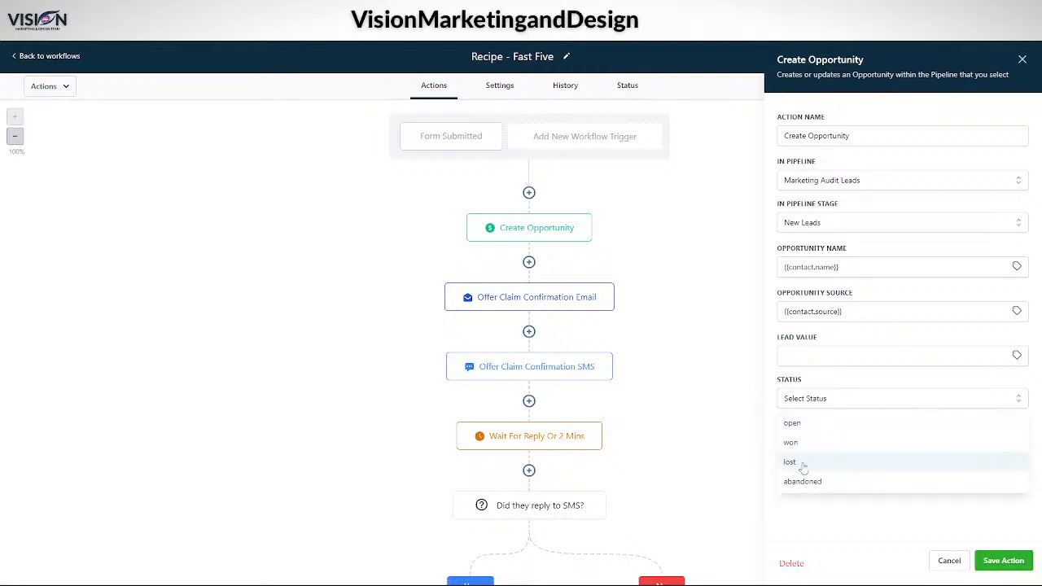
pyautogui.click(845, 519)
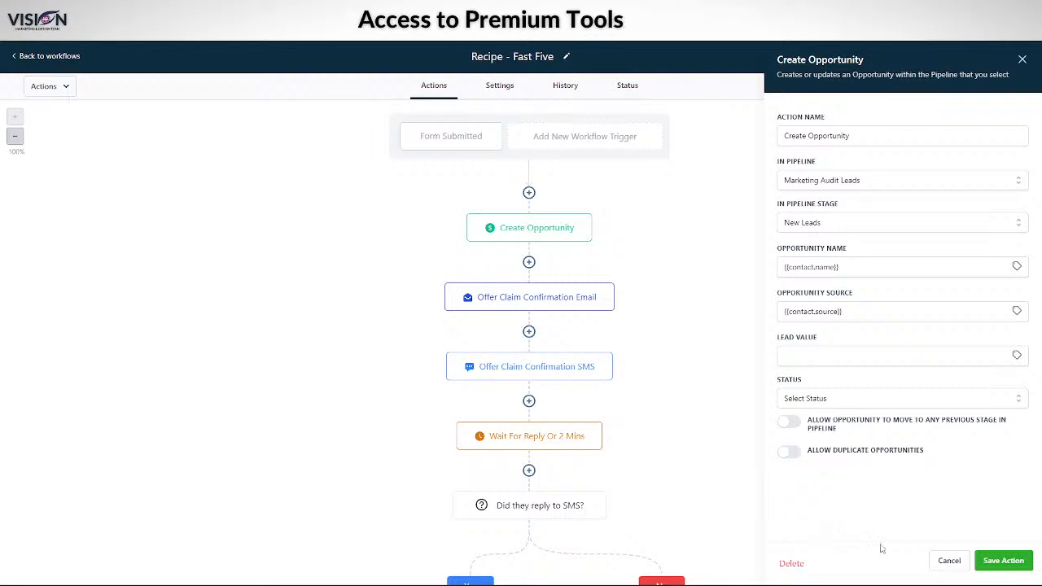
# - Open the Offer Claim Confirmation Email action and review its action name, sender name, sender email and subject
pyautogui.click(530, 300)
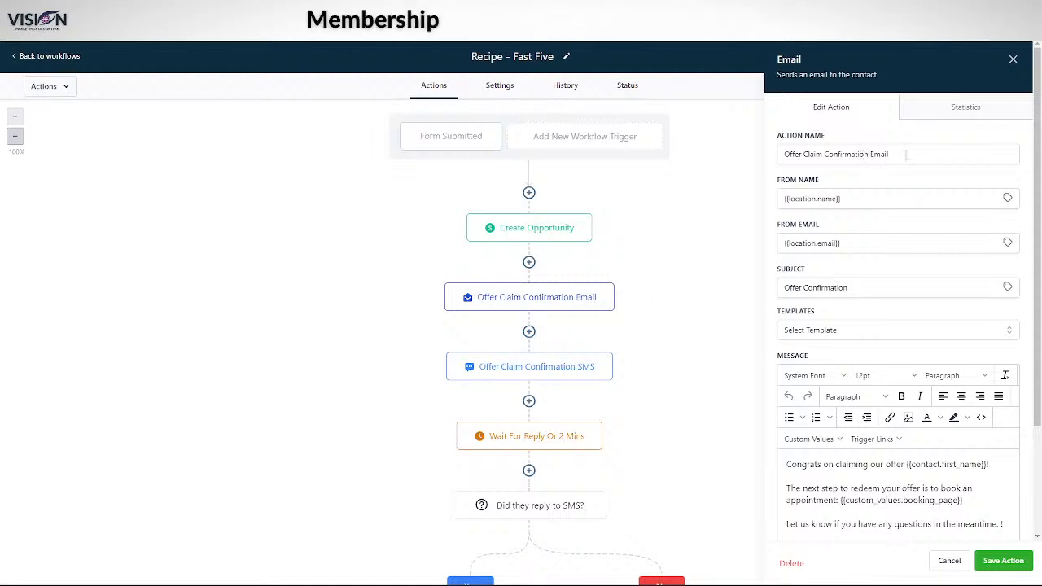
pyautogui.moveTo(906, 153); pyautogui.dragTo(773, 159)
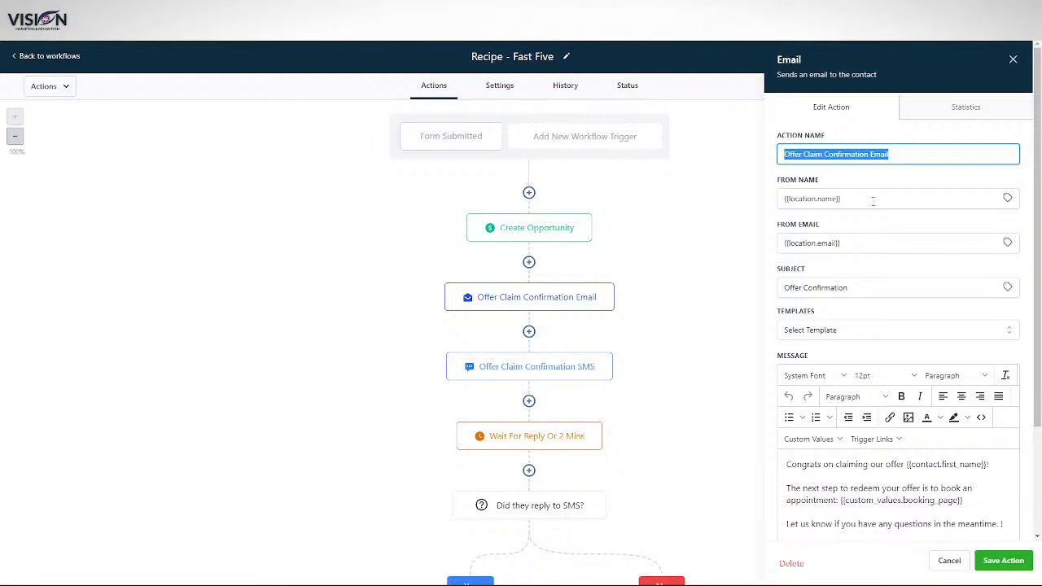
pyautogui.moveTo(856, 202); pyautogui.dragTo(765, 200)
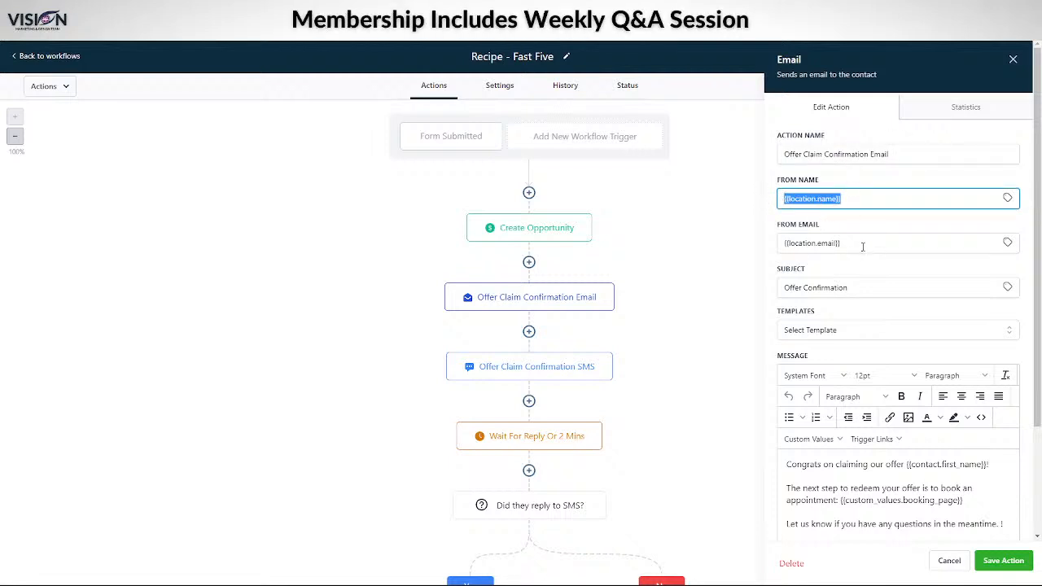
pyautogui.moveTo(863, 247); pyautogui.dragTo(768, 252)
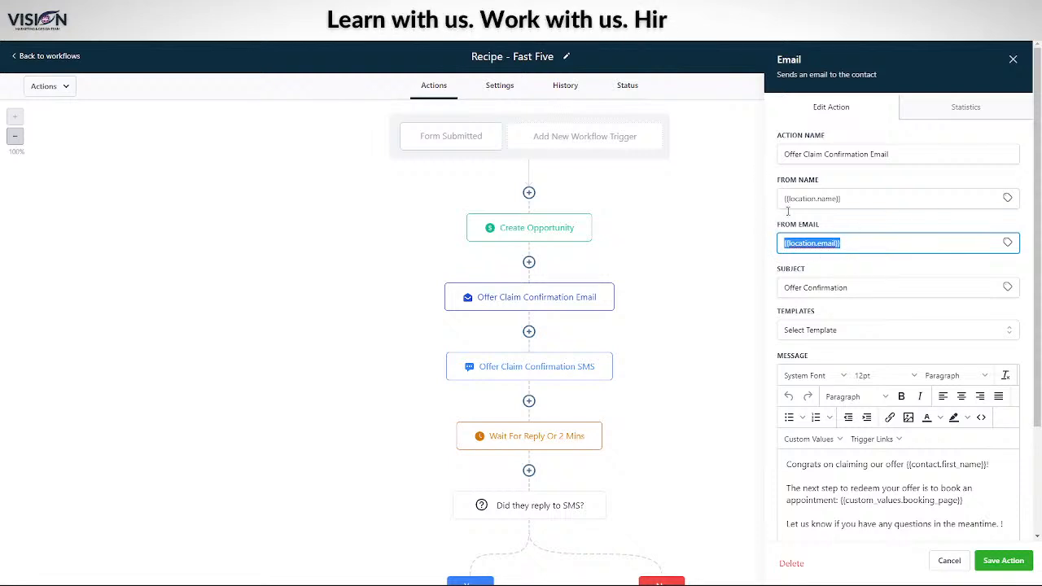
pyautogui.moveTo(879, 290); pyautogui.dragTo(771, 297)
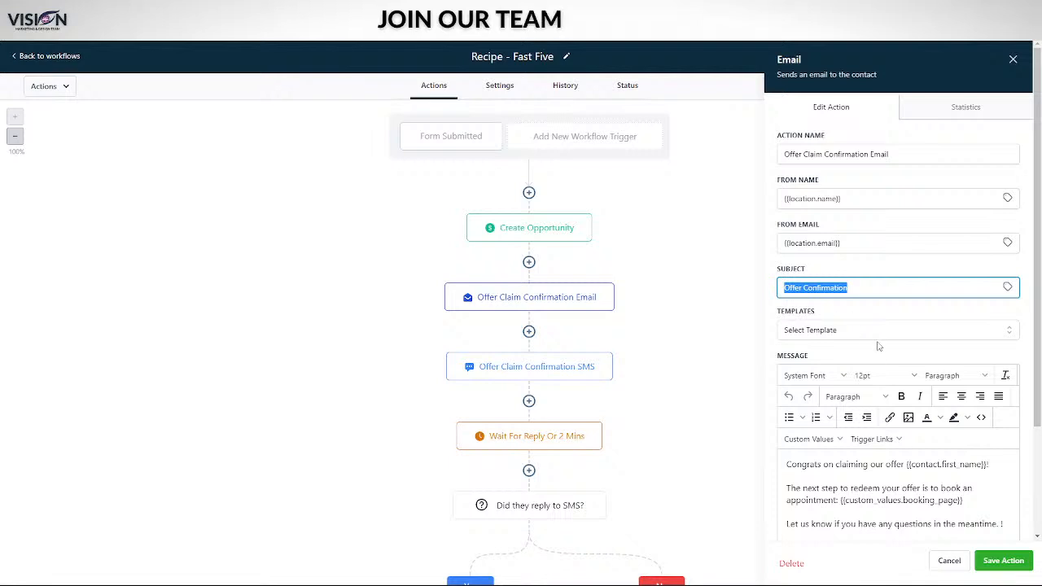
# - Look through the email templates available for the confirmation email and review its message body, attachment and test email options
pyautogui.scroll(-2, 850, 343)
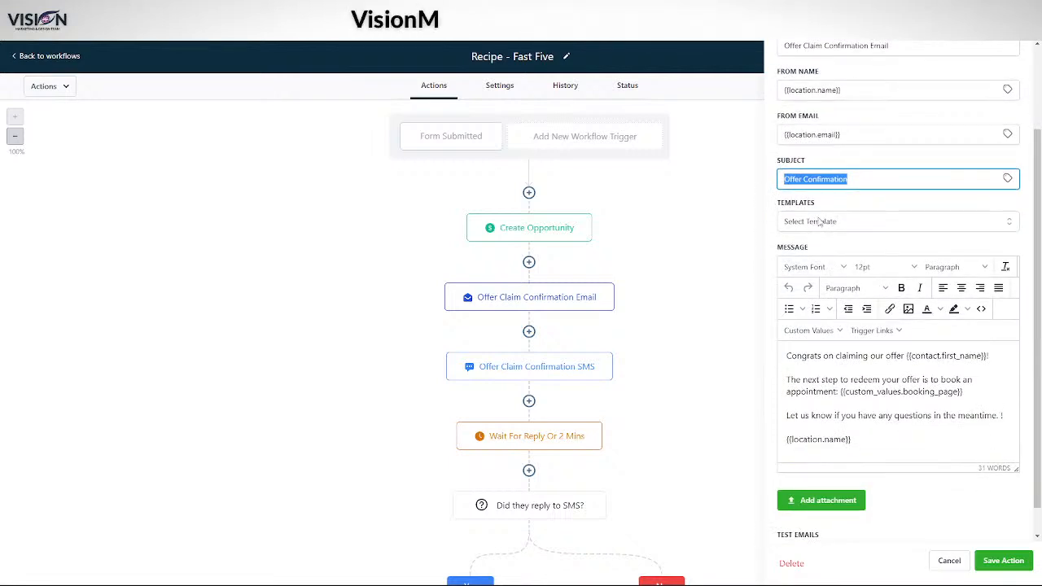
pyautogui.click(847, 221)
pyautogui.scroll(1, 814, 317)
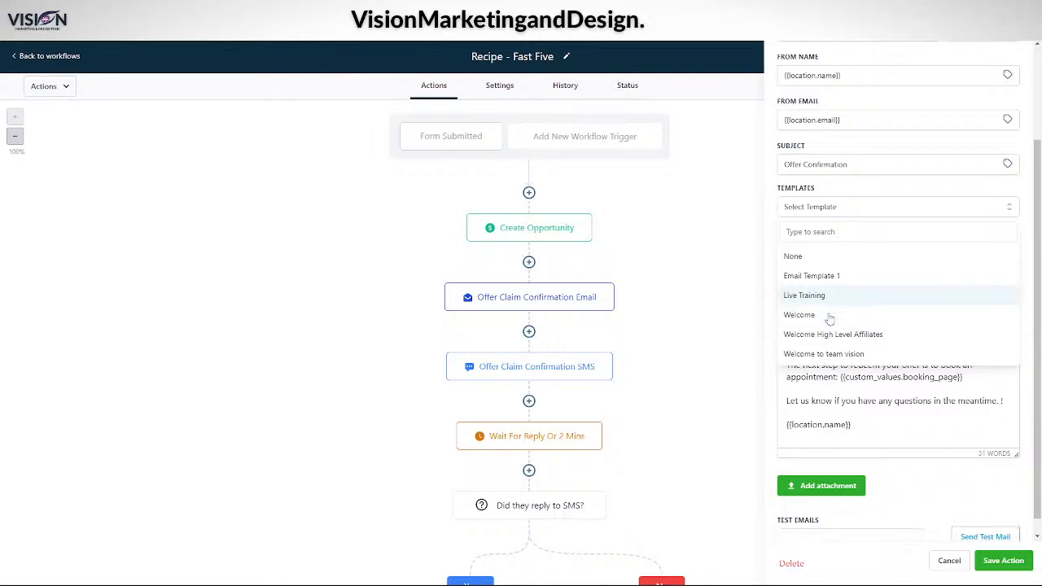
pyautogui.scroll(1, 823, 308)
pyautogui.click(846, 280)
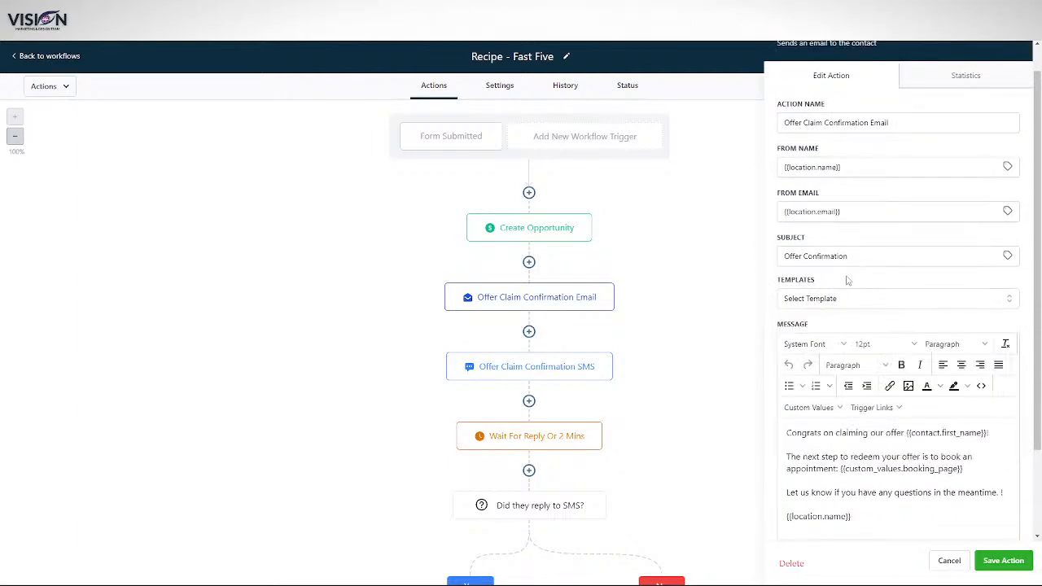
pyautogui.scroll(-3, 859, 326)
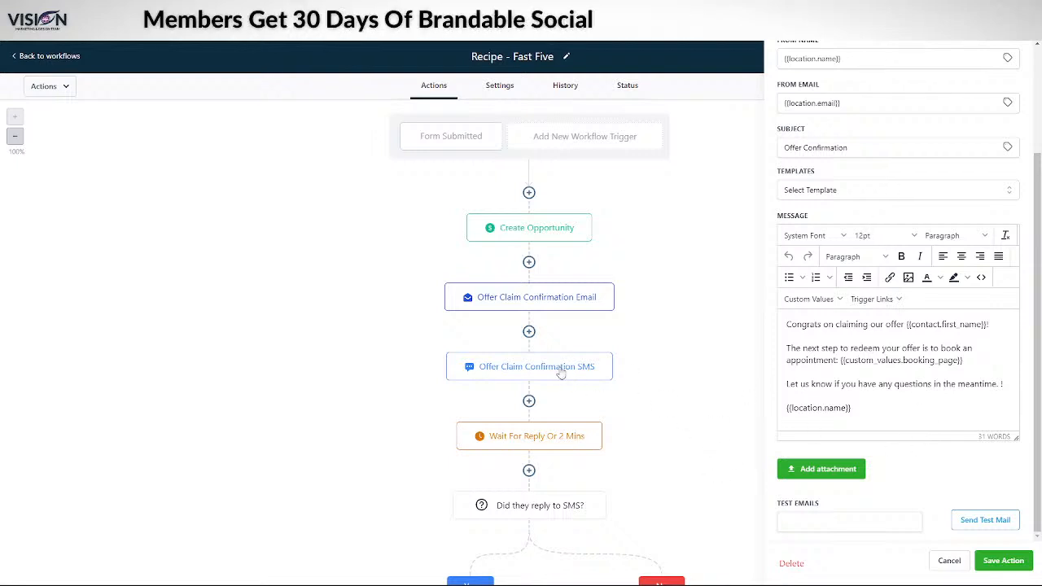
pyautogui.scroll(3, 830, 295)
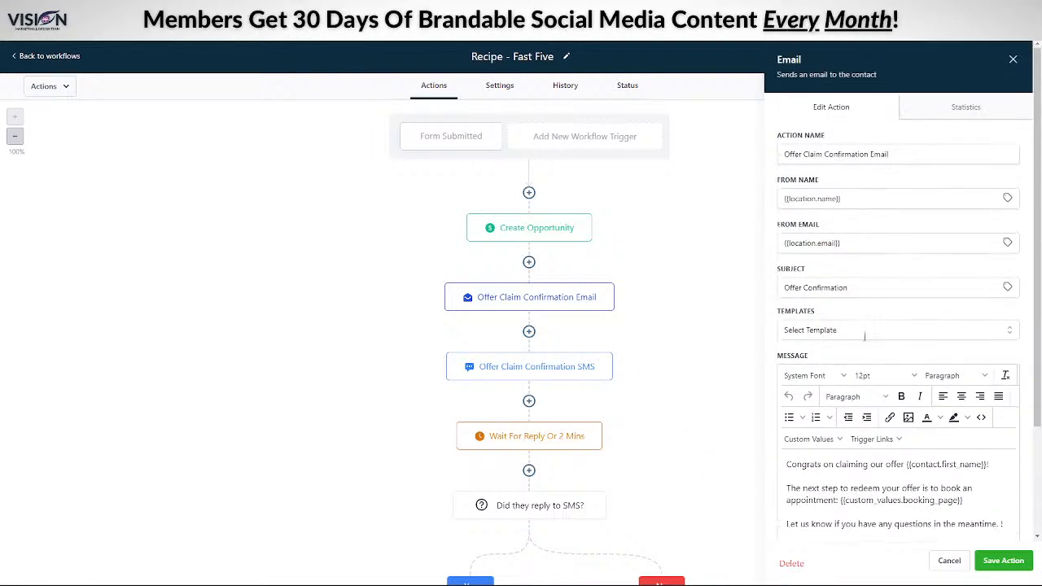
# - Review the complete statistics of the Offer Claim Confirmation Email and close the action
pyautogui.click(960, 104)
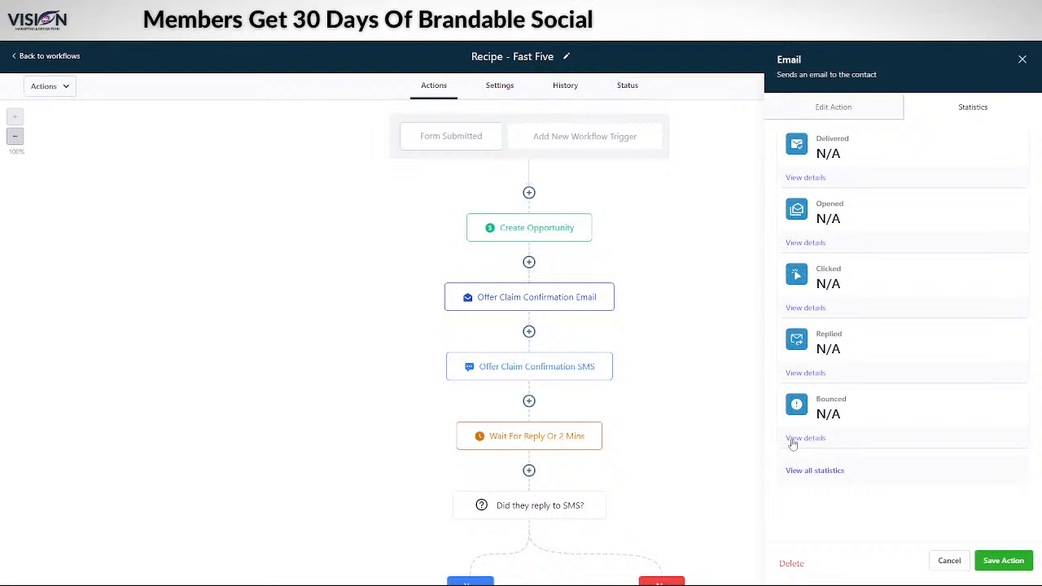
pyautogui.click(832, 114)
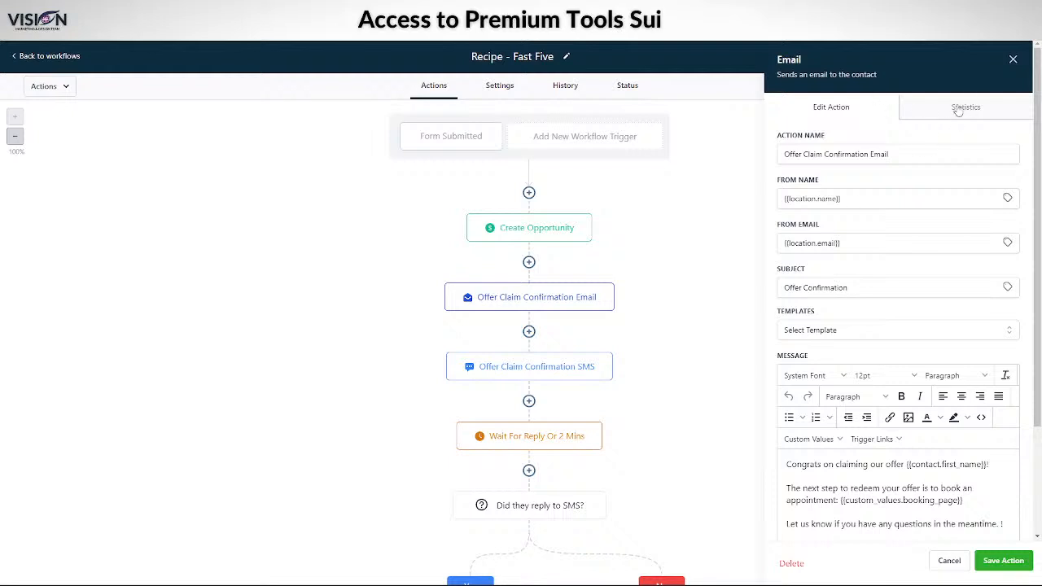
pyautogui.click(987, 116)
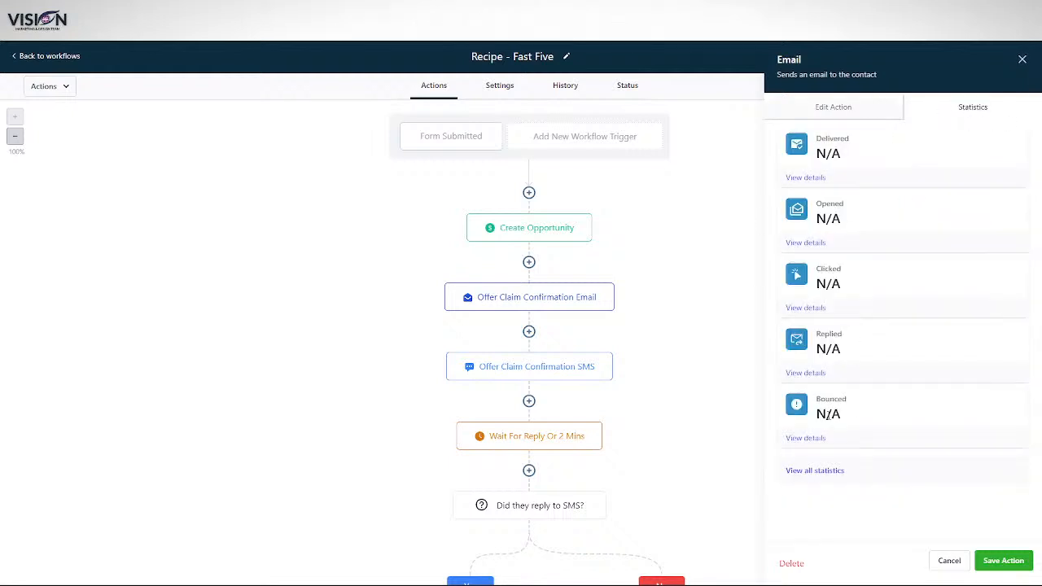
pyautogui.click(806, 472)
pyautogui.scroll(-2, 869, 427)
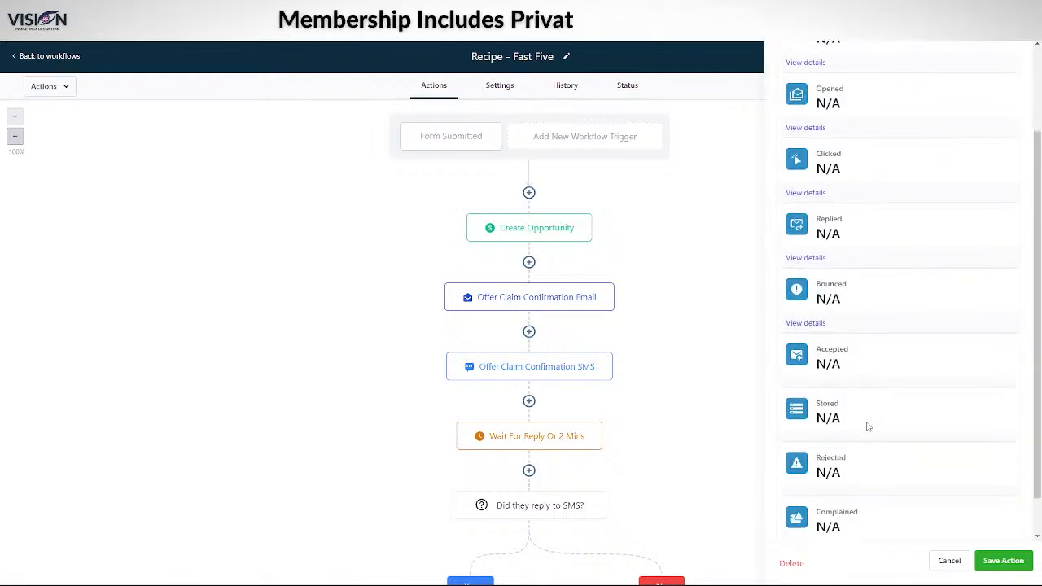
pyautogui.scroll(5, 881, 446)
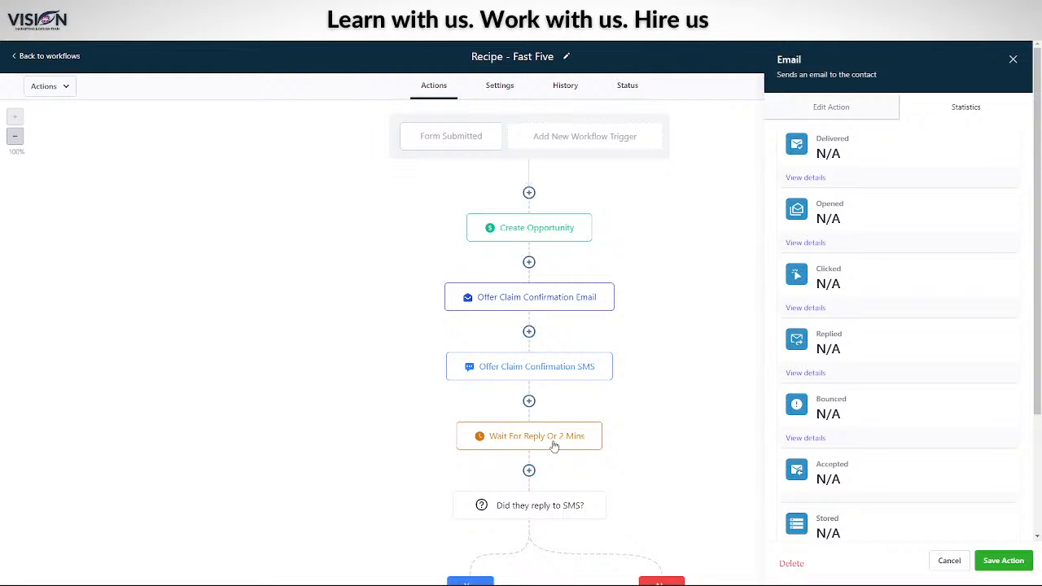
pyautogui.scroll(-3, 639, 464)
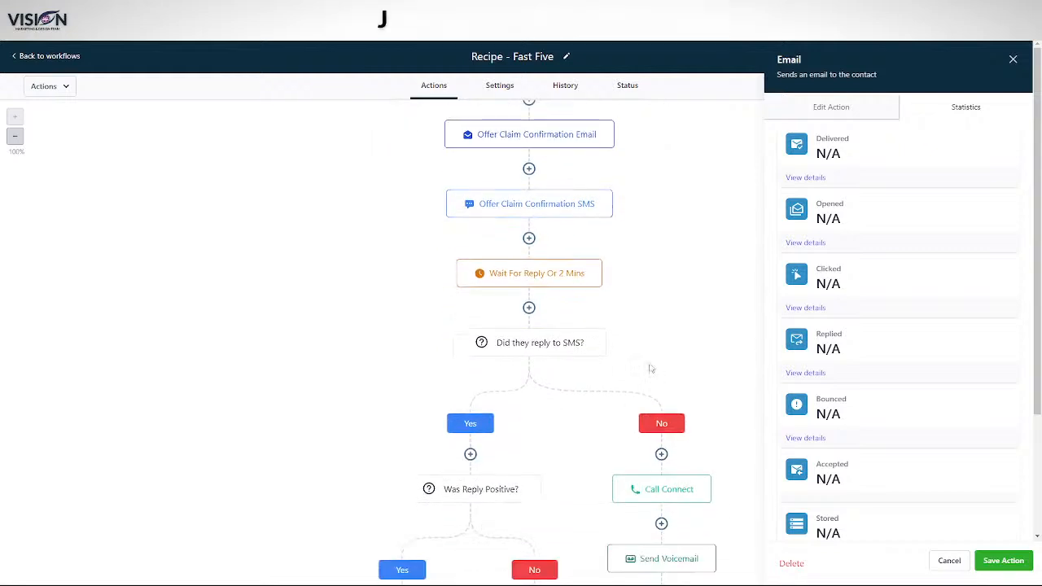
pyautogui.click(1012, 60)
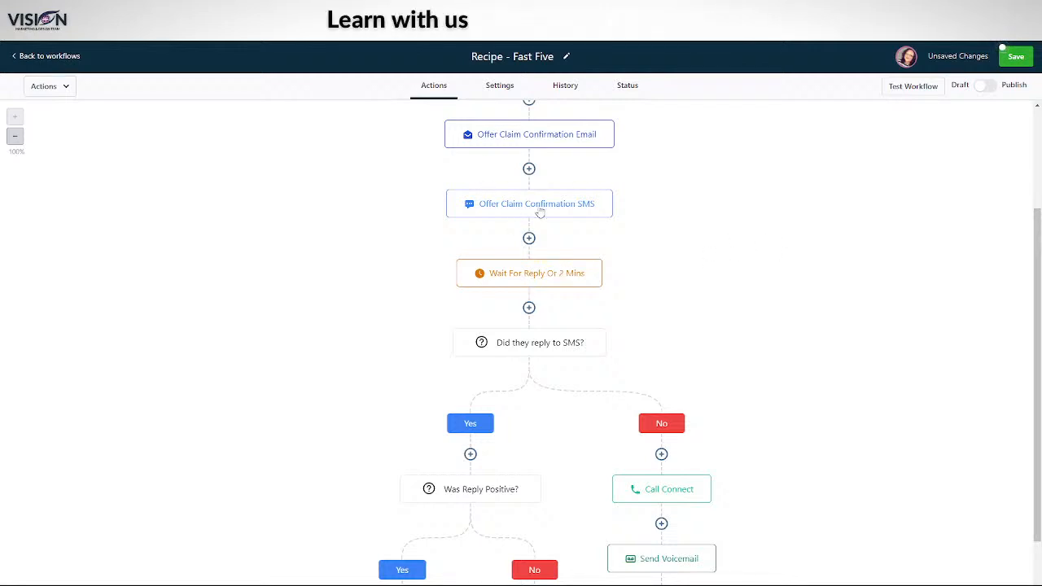
# - Review the contact reply condition and timeout of the Wait For Reply Or 2 Mins action, and close it
pyautogui.click(540, 275)
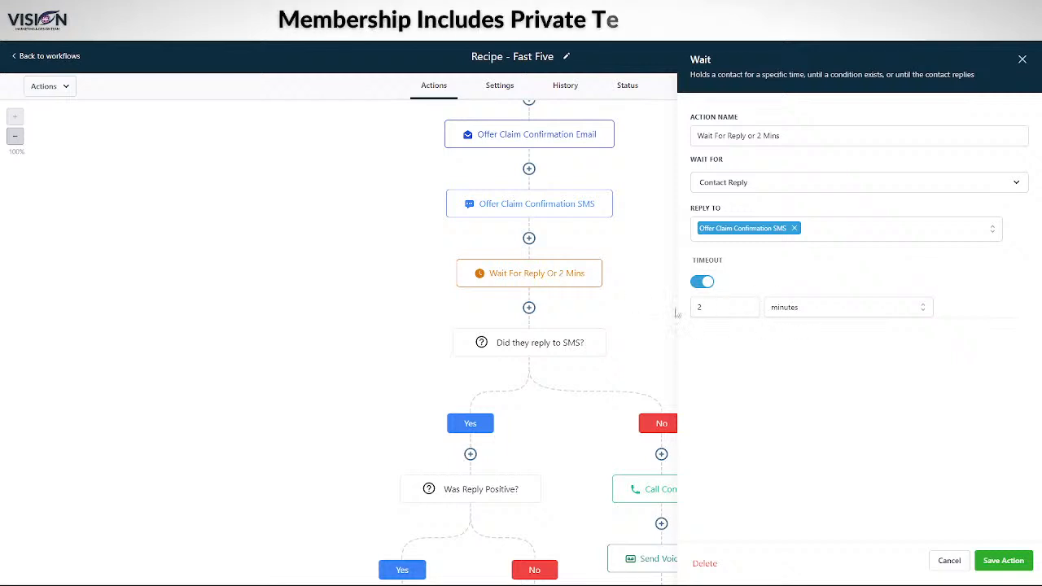
pyautogui.click(1022, 59)
pyautogui.scroll(-3, 737, 379)
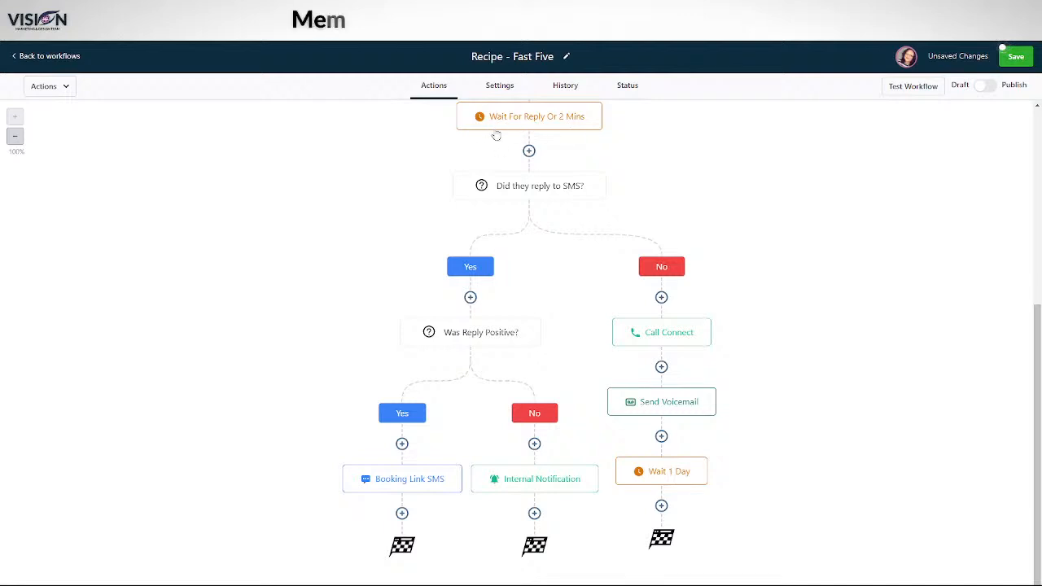
pyautogui.click(581, 124)
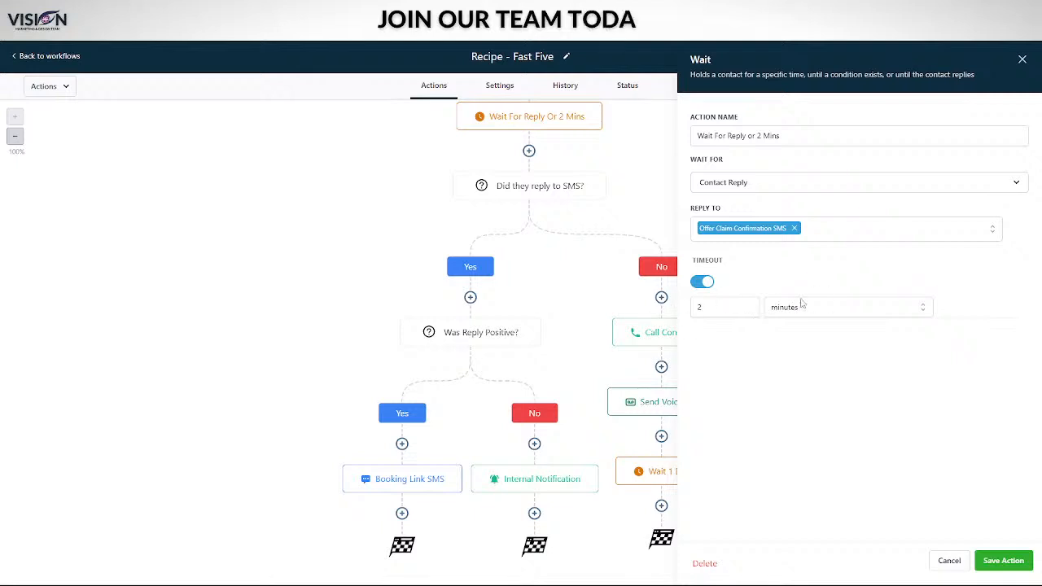
pyautogui.click(1022, 62)
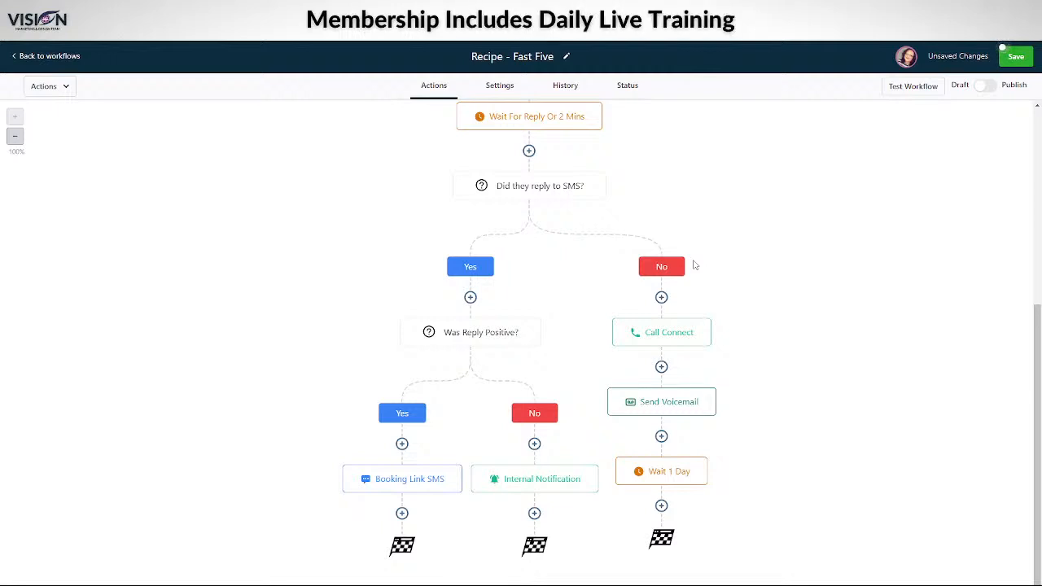
# - Open the Call Connect action in the no-reply branch and review its call whisper, timeout and voicemail detection settings
pyautogui.click(684, 339)
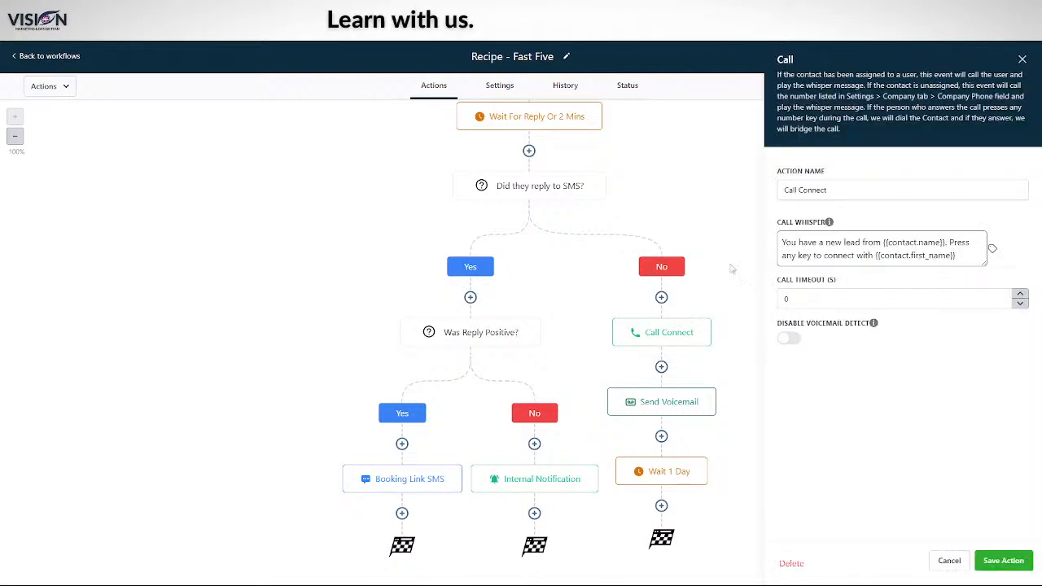
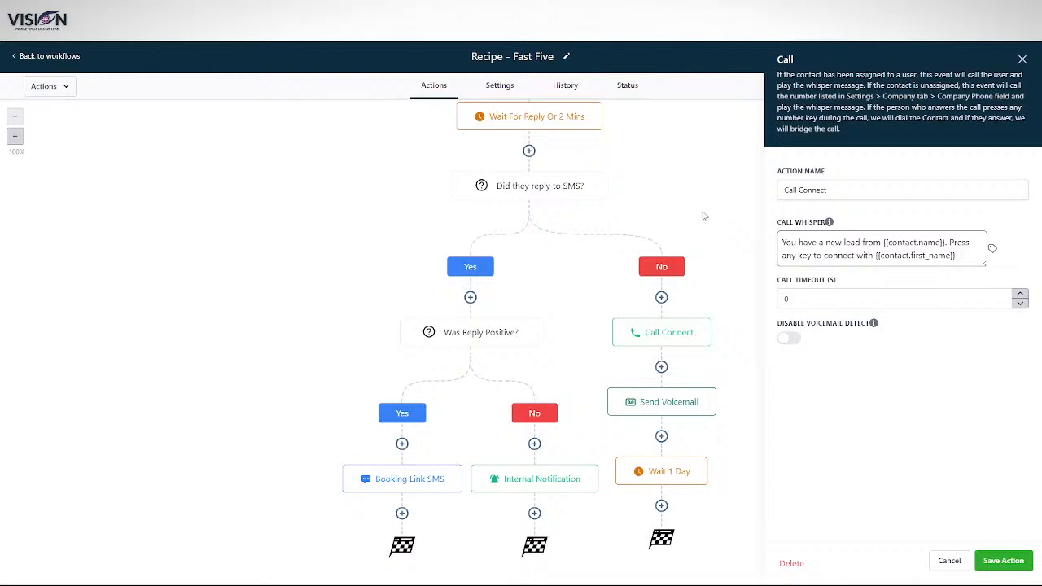
pyautogui.scroll(3, 365, 228)
pyautogui.scroll(-1, 364, 228)
pyautogui.scroll(-2, 366, 230)
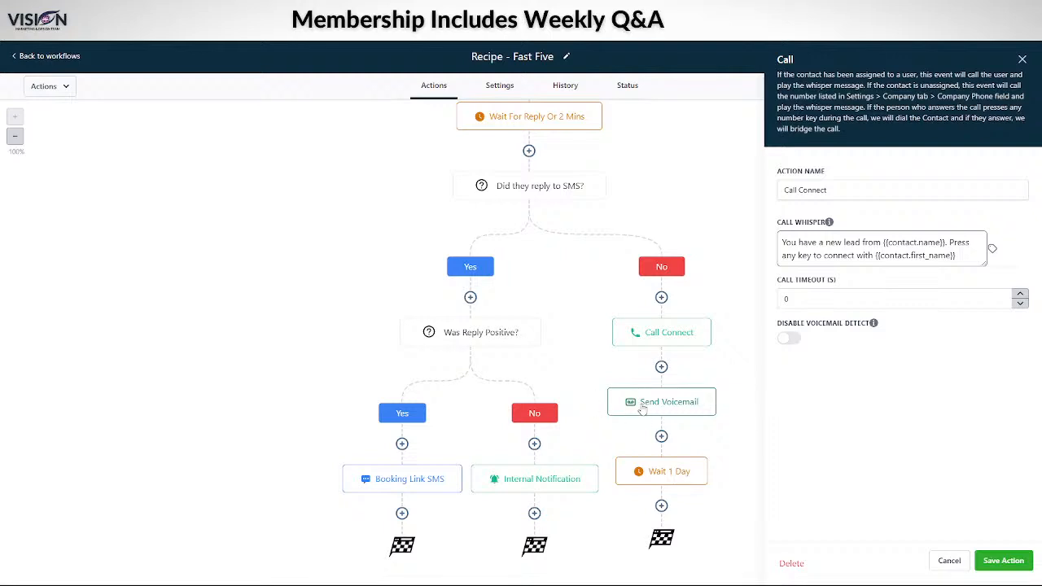
# - Open the Send Voicemail action, preview its attached MP3 recording, and close the action
pyautogui.click(686, 407)
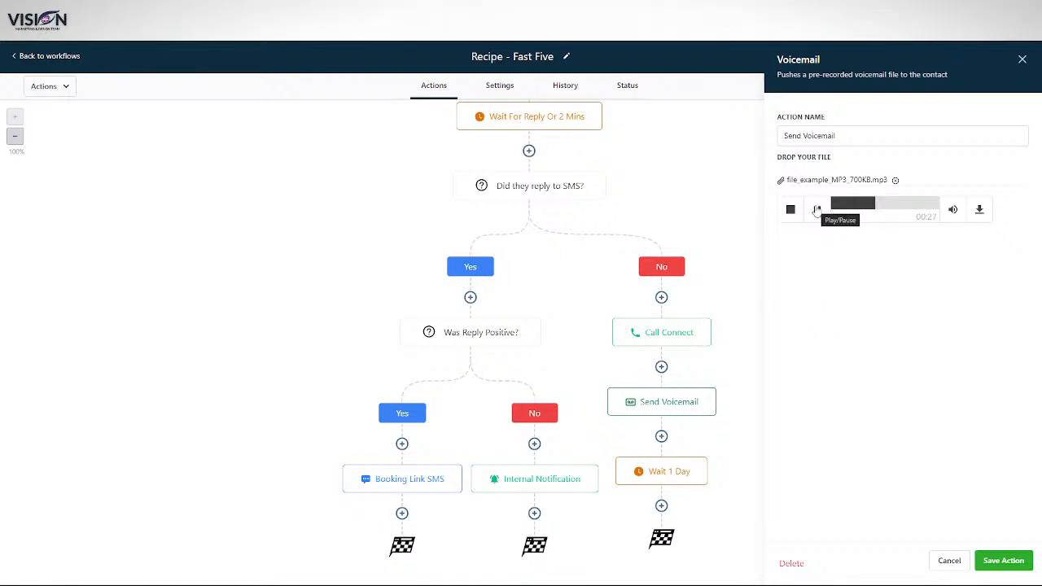
pyautogui.click(816, 210)
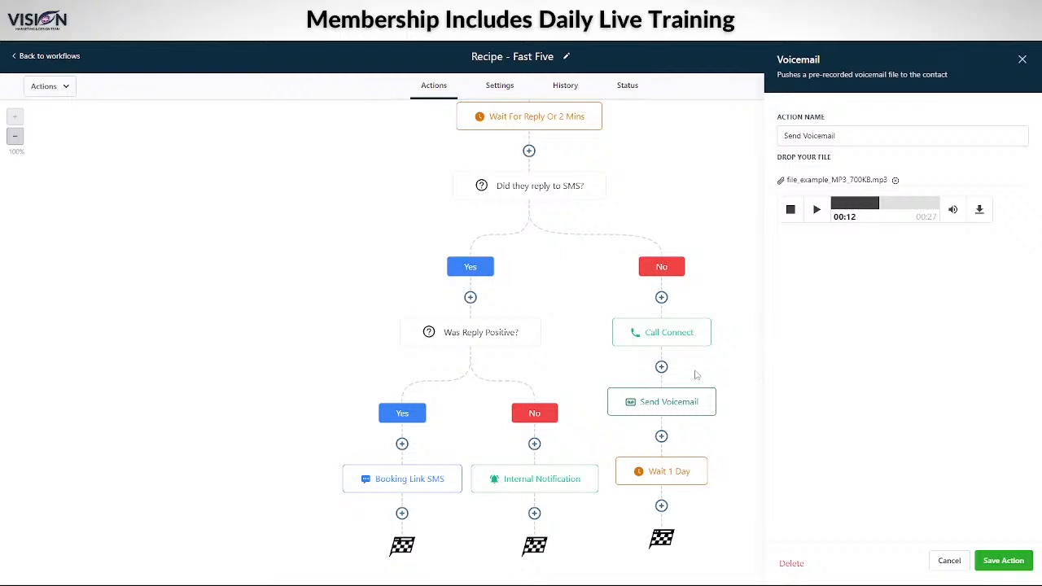
pyautogui.click(1021, 62)
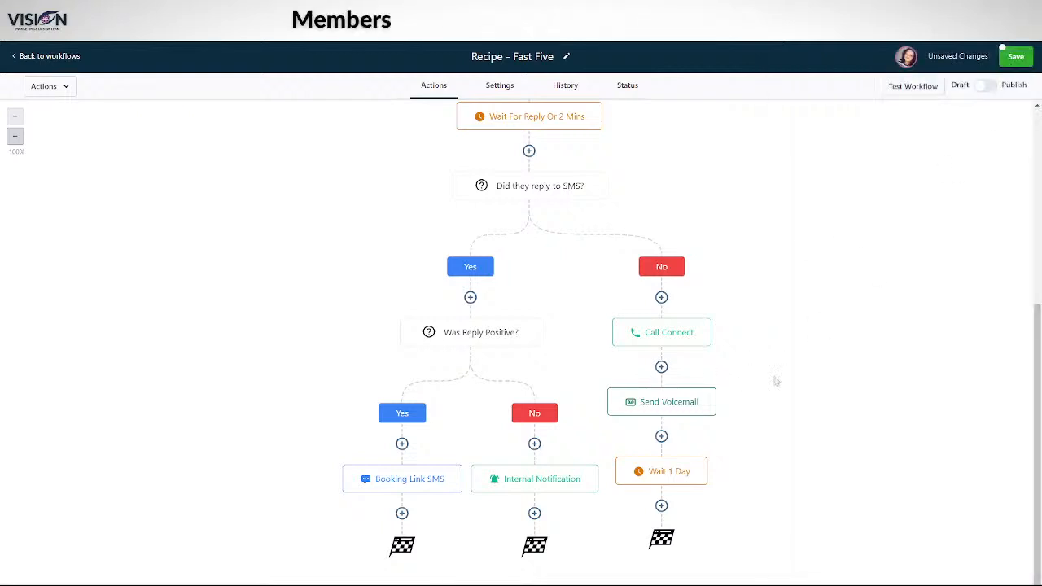
# - Review the Wait 1 Day action in the no-reply branch, and browse the actions that can be added after it
pyautogui.click(657, 474)
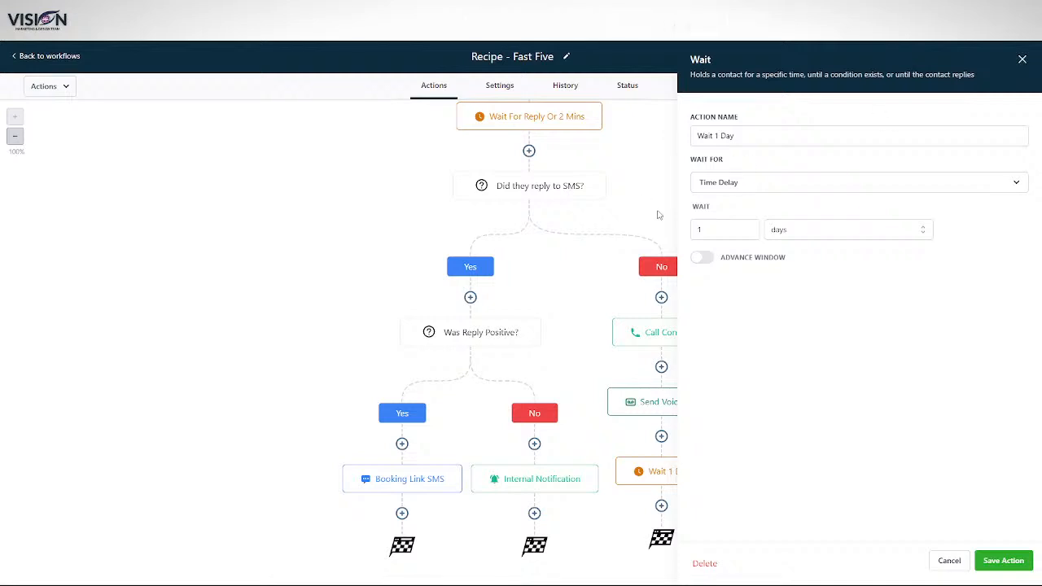
pyautogui.click(1022, 60)
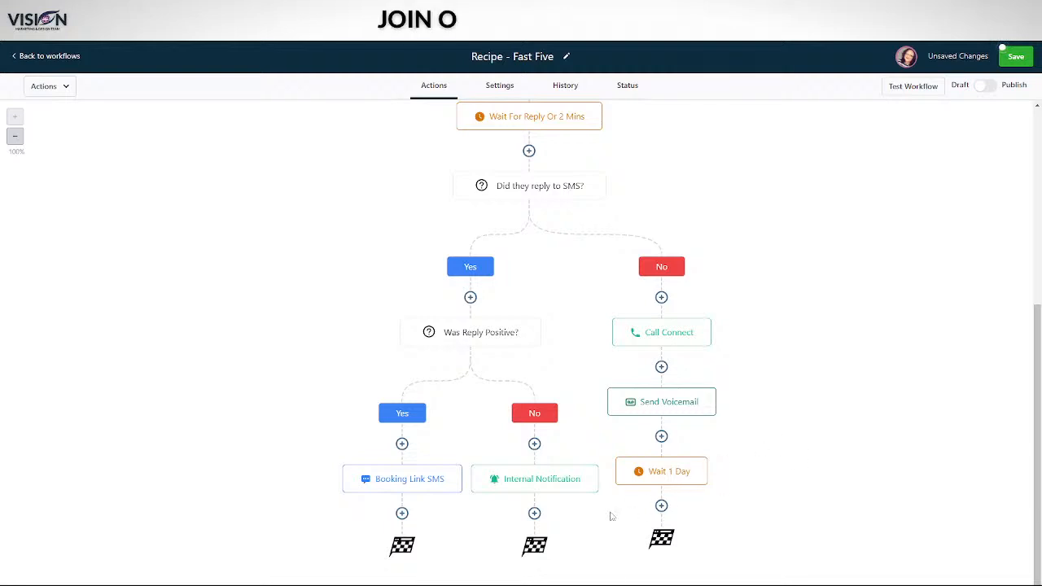
pyautogui.click(662, 506)
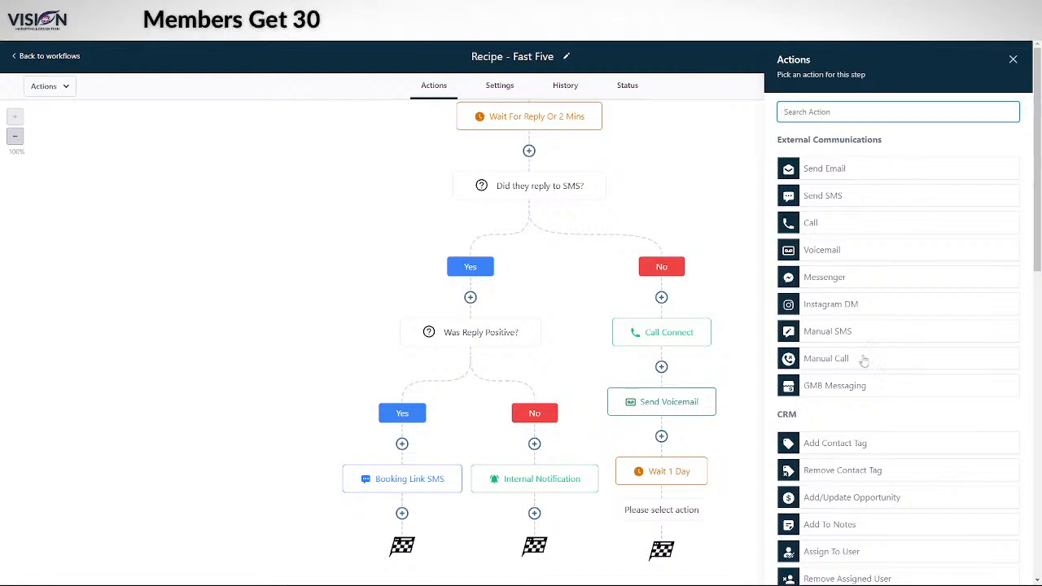
pyautogui.scroll(-1, 865, 379)
pyautogui.scroll(-3, 864, 379)
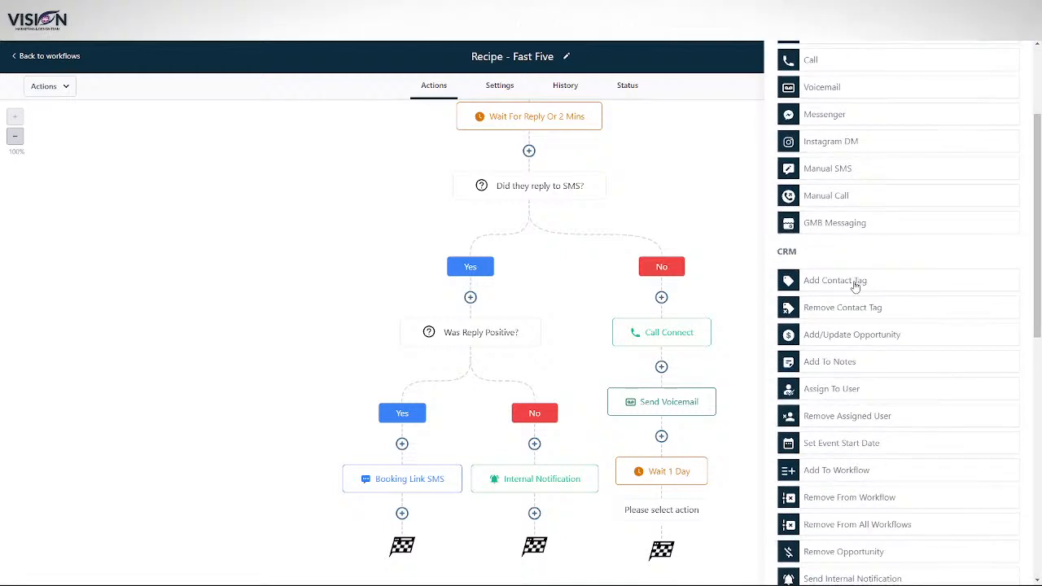
pyautogui.scroll(-2, 924, 320)
pyautogui.scroll(2, 924, 320)
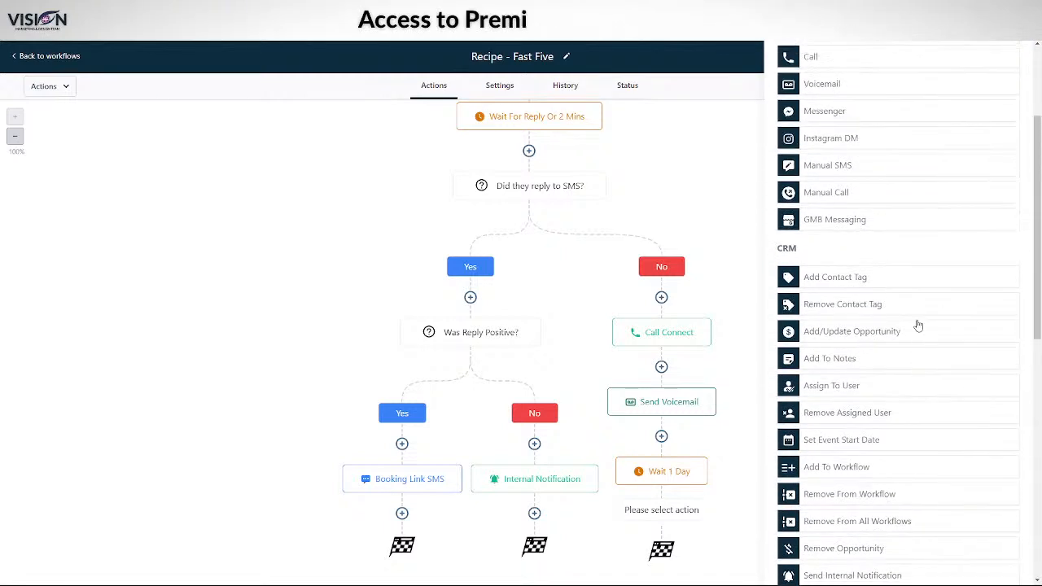
pyautogui.scroll(-3, 894, 401)
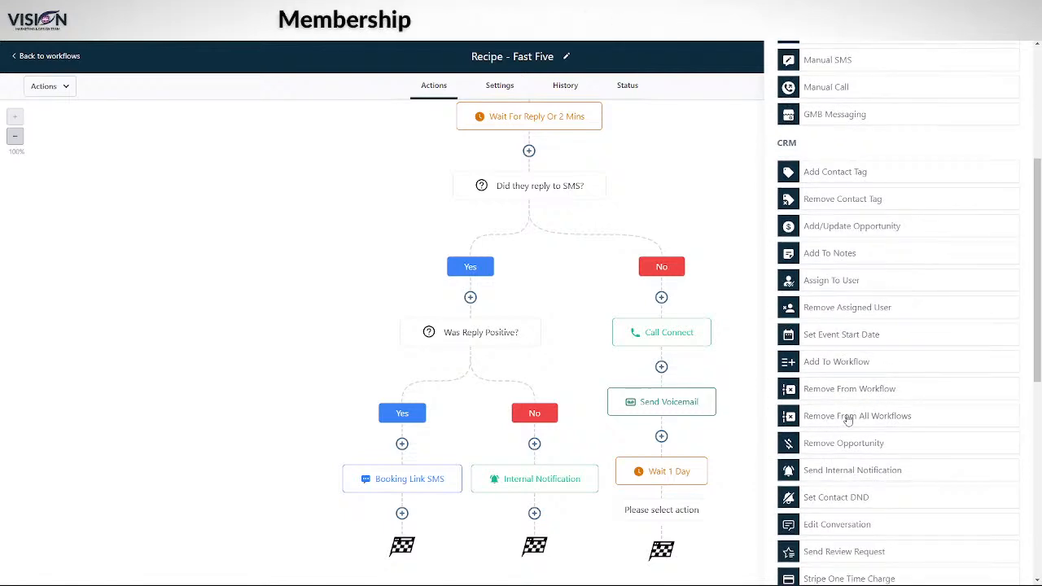
pyautogui.scroll(-1, 903, 439)
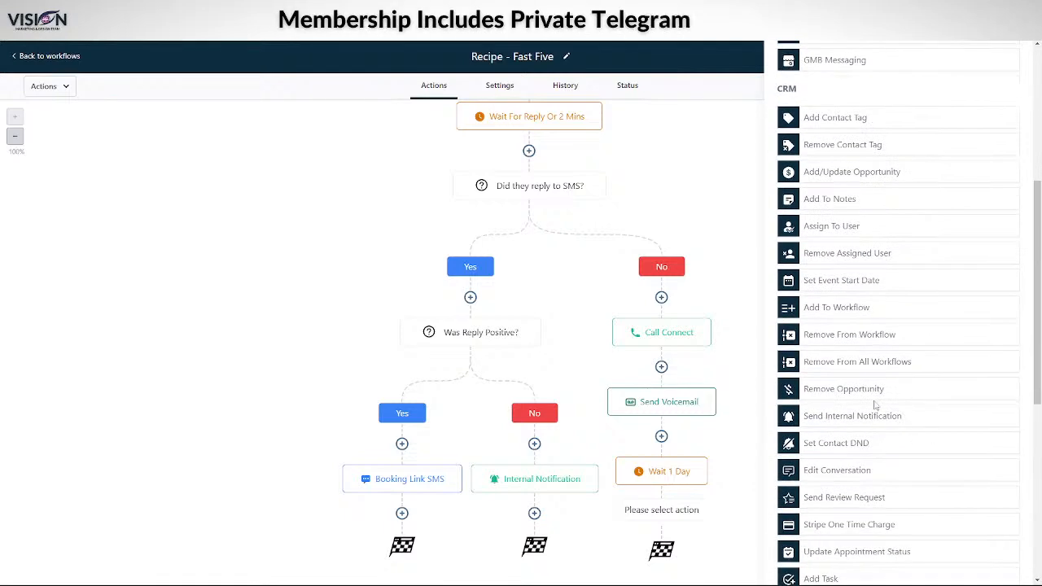
pyautogui.scroll(-3, 887, 448)
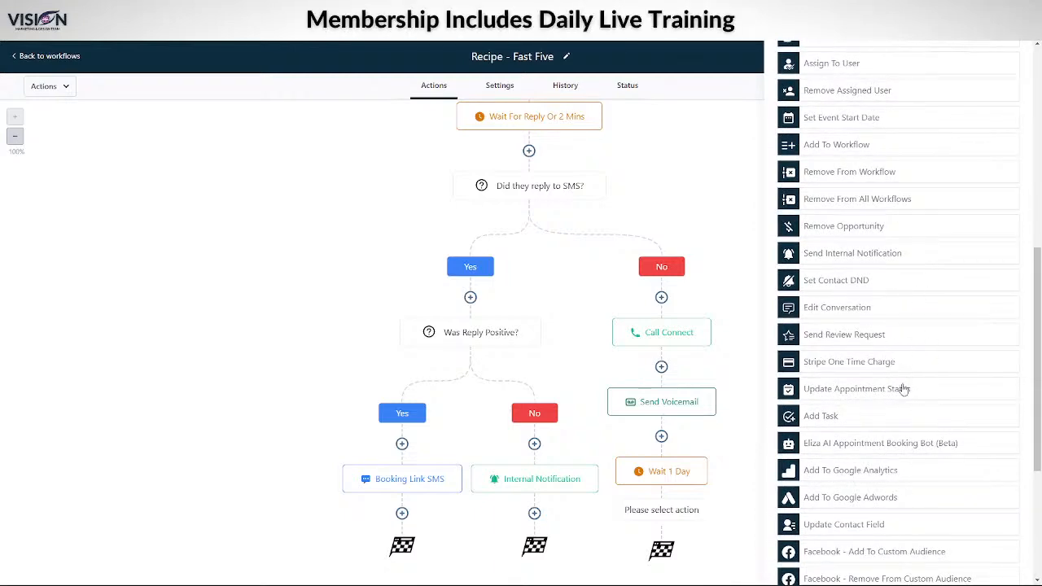
pyautogui.scroll(-5, 904, 390)
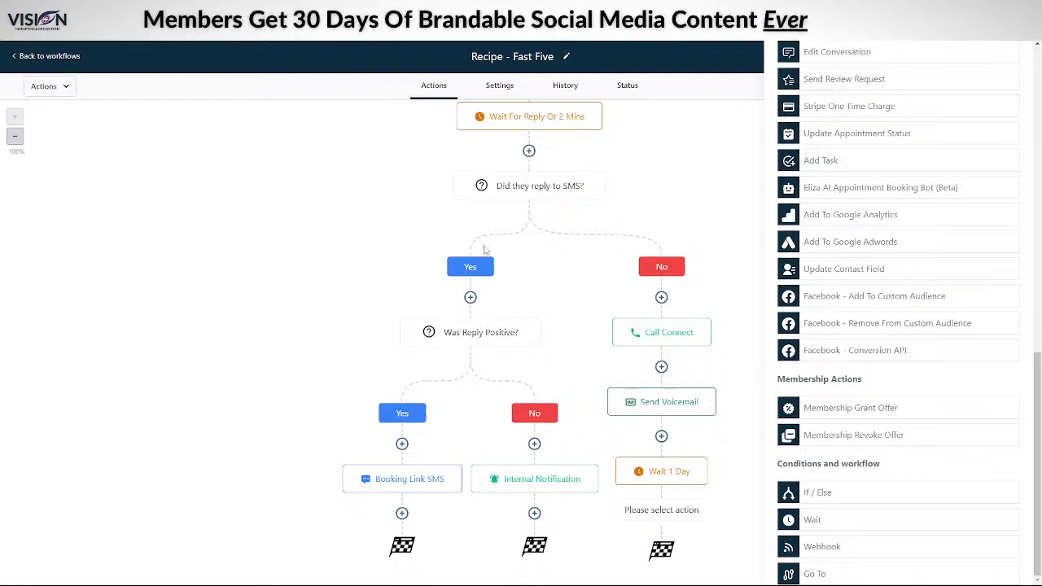
# - Review the Was Reply Positive? condition with its Booking Link SMS and Internal Notification actions, and close the action settings
pyautogui.click(471, 337)
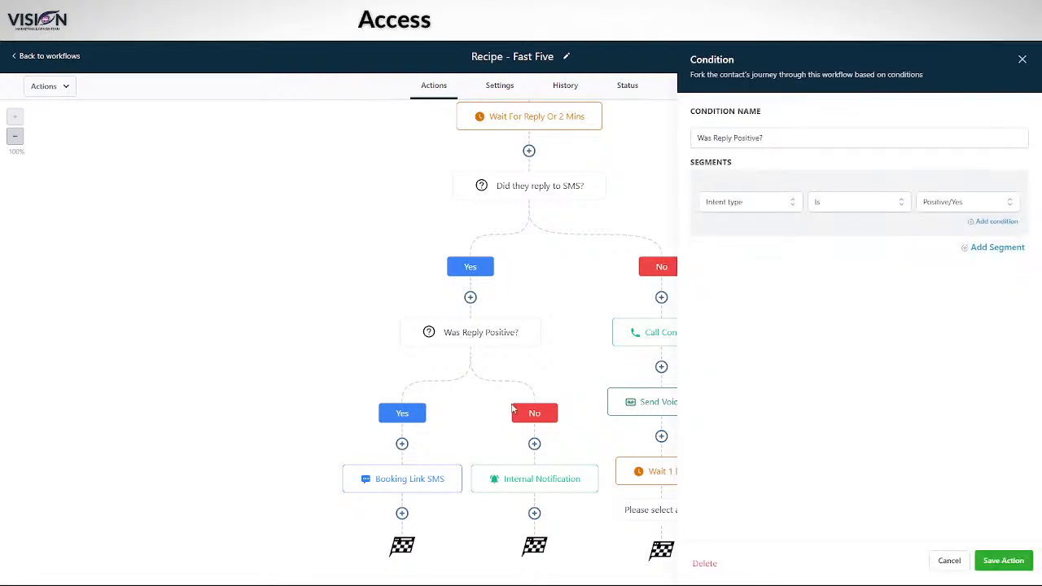
pyautogui.click(410, 481)
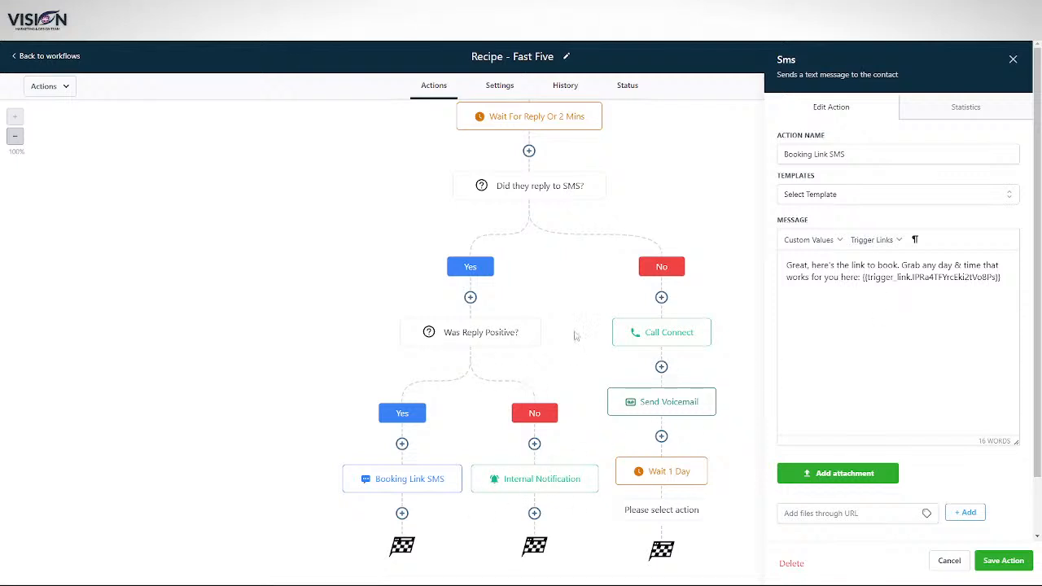
pyautogui.click(537, 482)
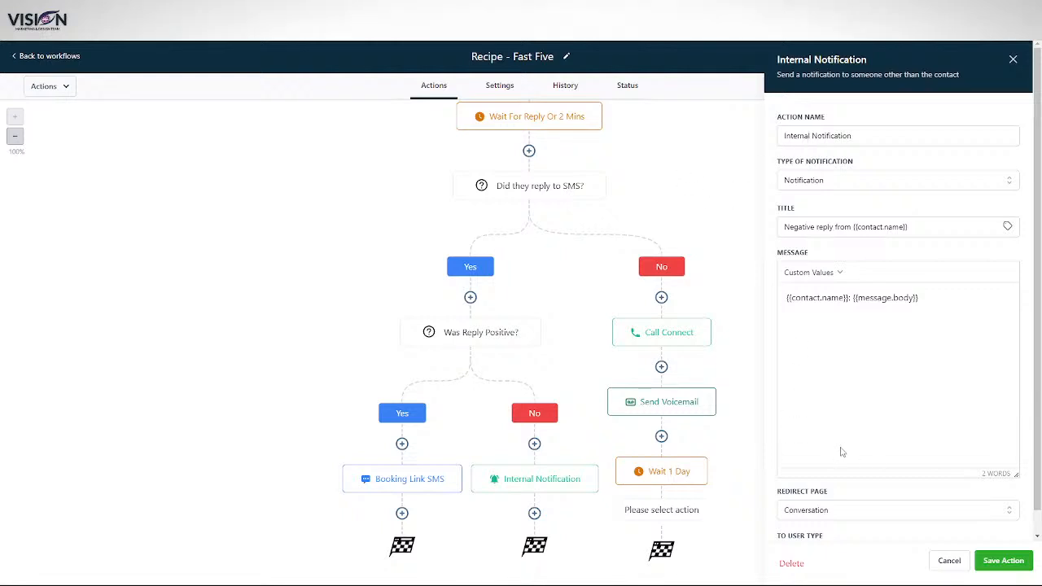
pyautogui.scroll(4, 708, 216)
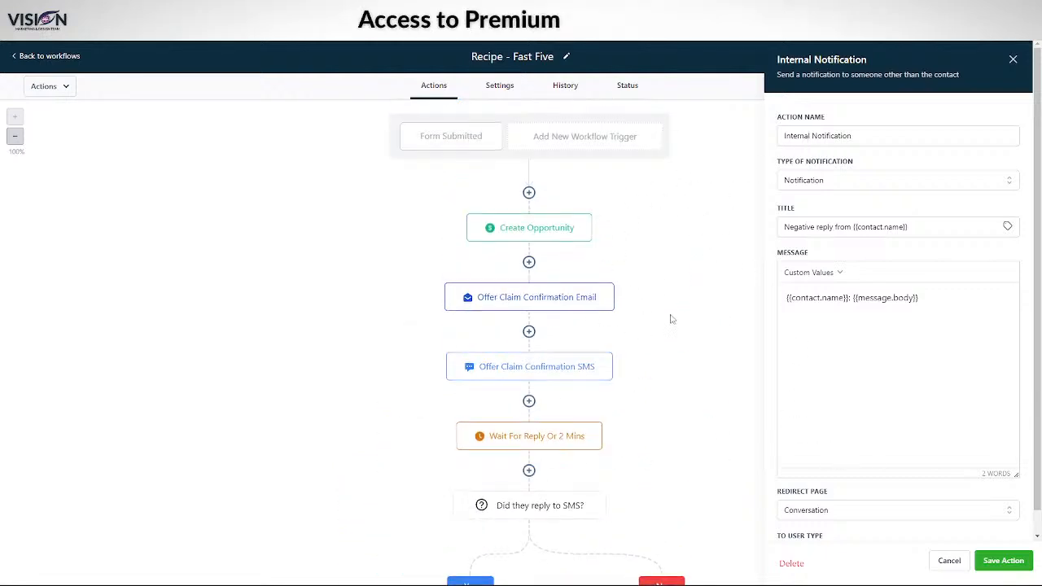
pyautogui.scroll(-4, 688, 259)
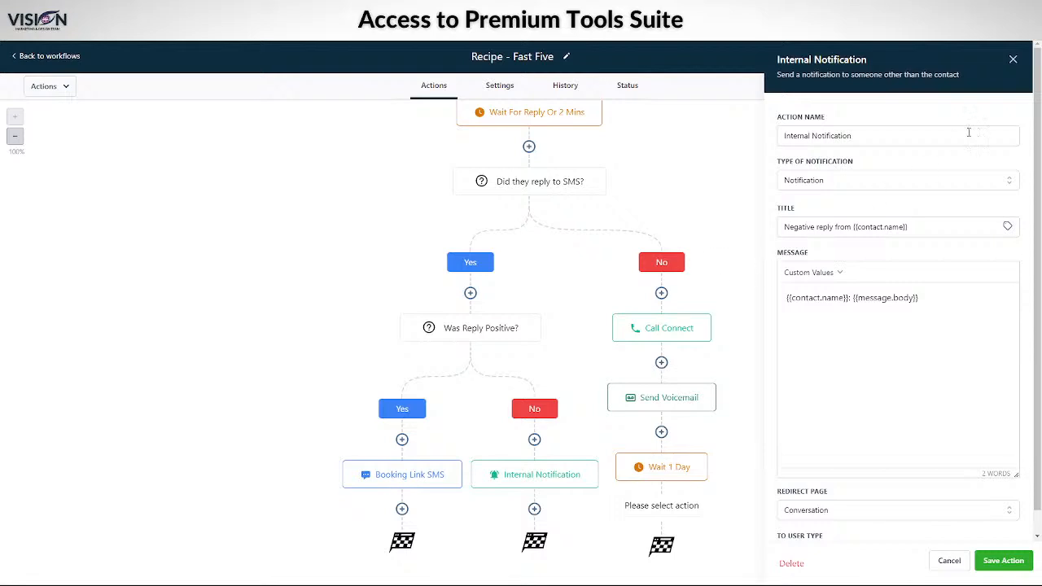
pyautogui.click(1012, 59)
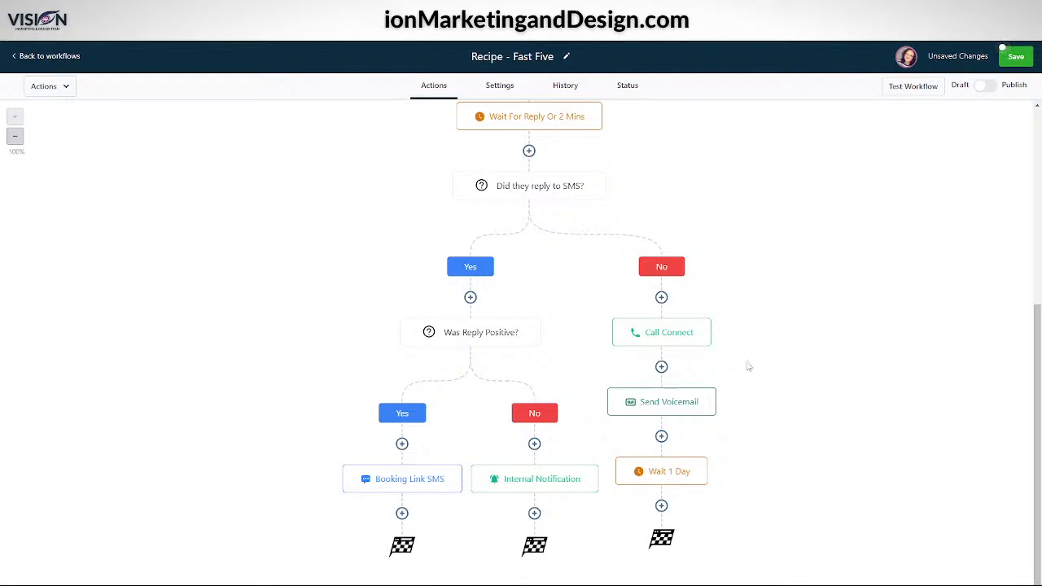
# - Leave the Fast Five workflow, discarding the unsaved changes, and switch to the Training Account
pyautogui.click(34, 56)
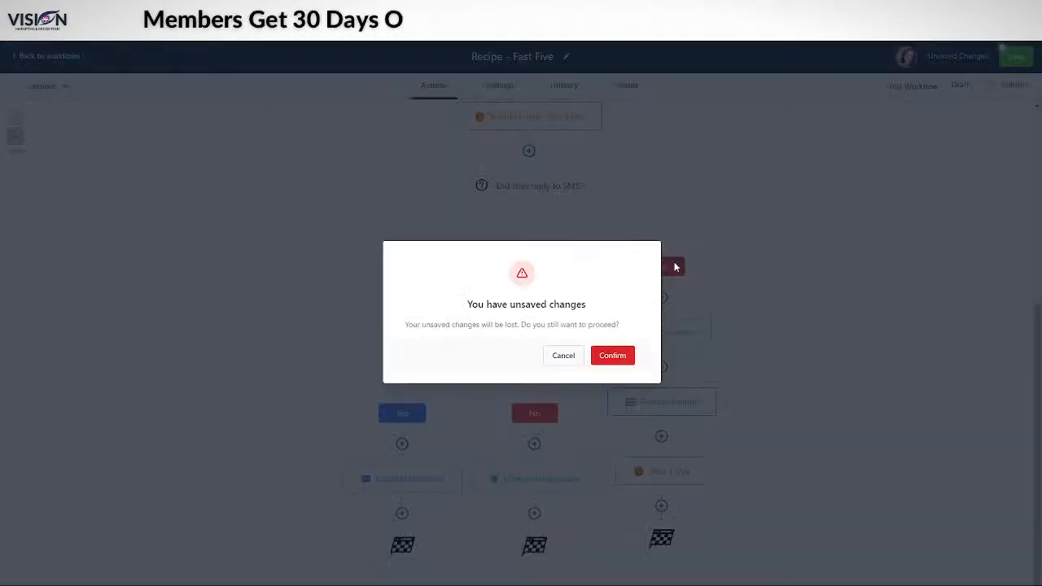
pyautogui.click(610, 355)
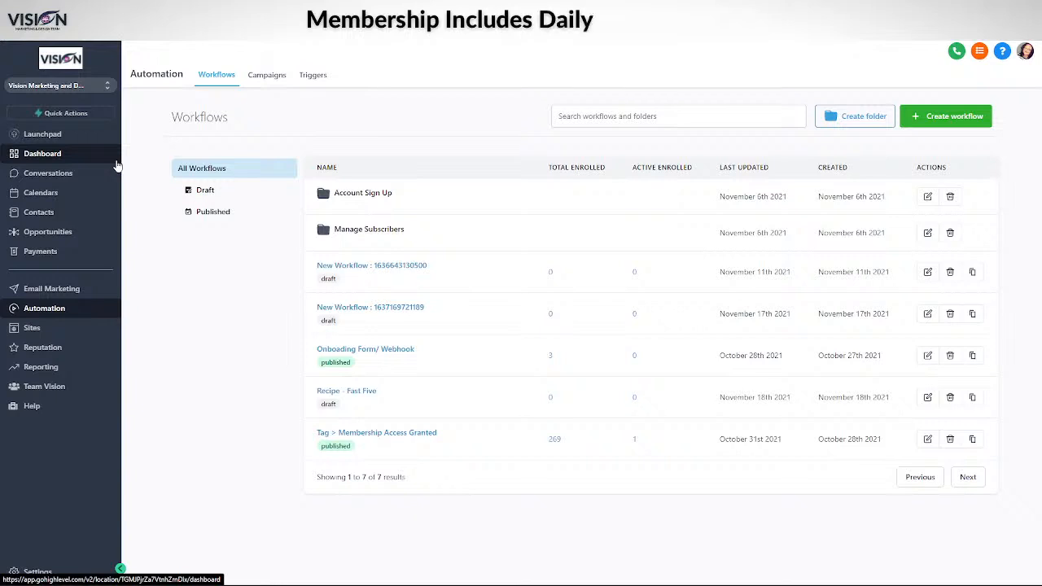
pyautogui.click(107, 85)
pyautogui.click(206, 175)
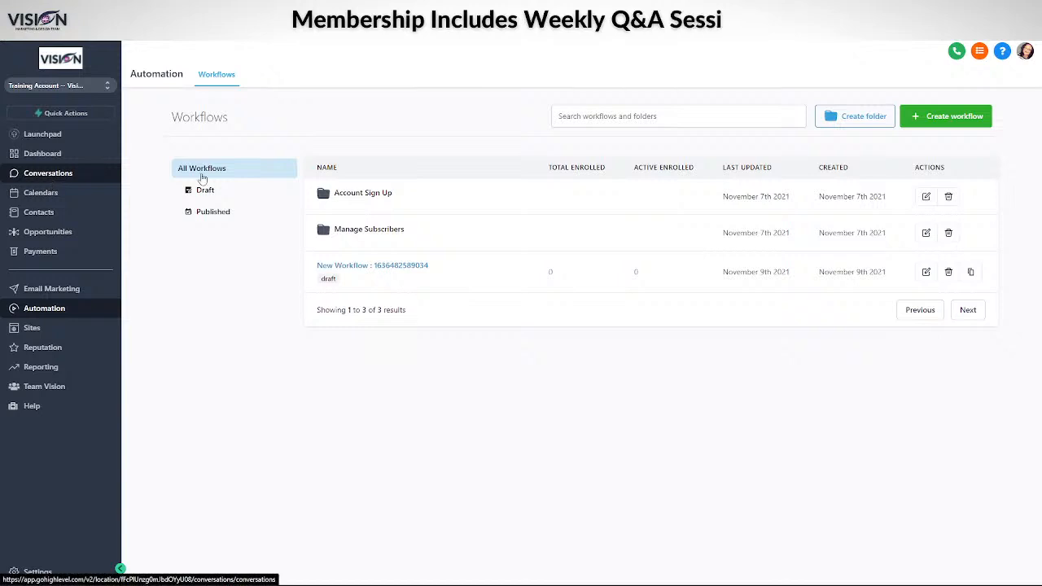
# - Open the recent contact conversation and look at its email and SMS reply editors and the phone dialer
pyautogui.click(49, 174)
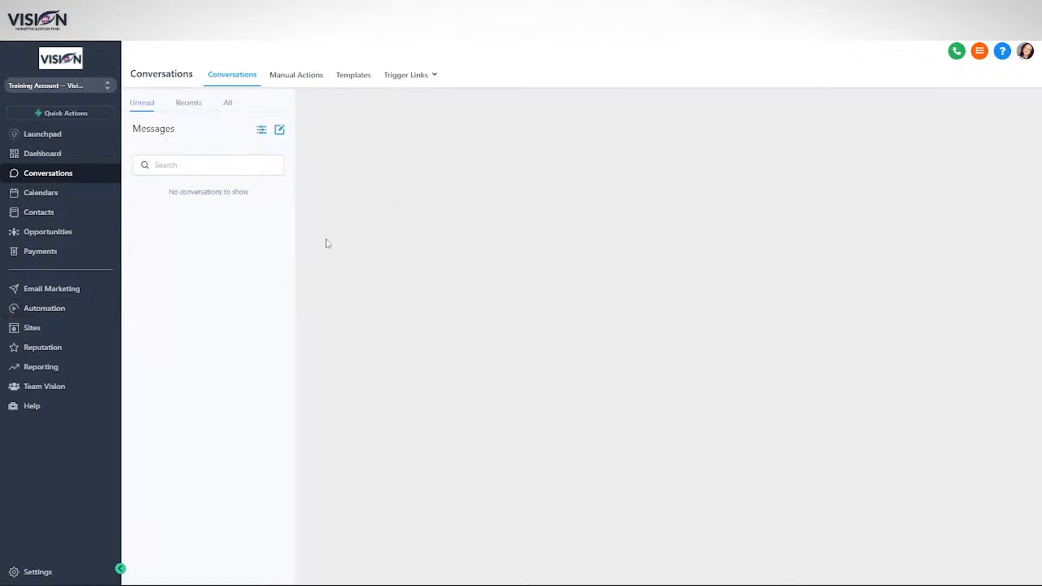
pyautogui.click(186, 108)
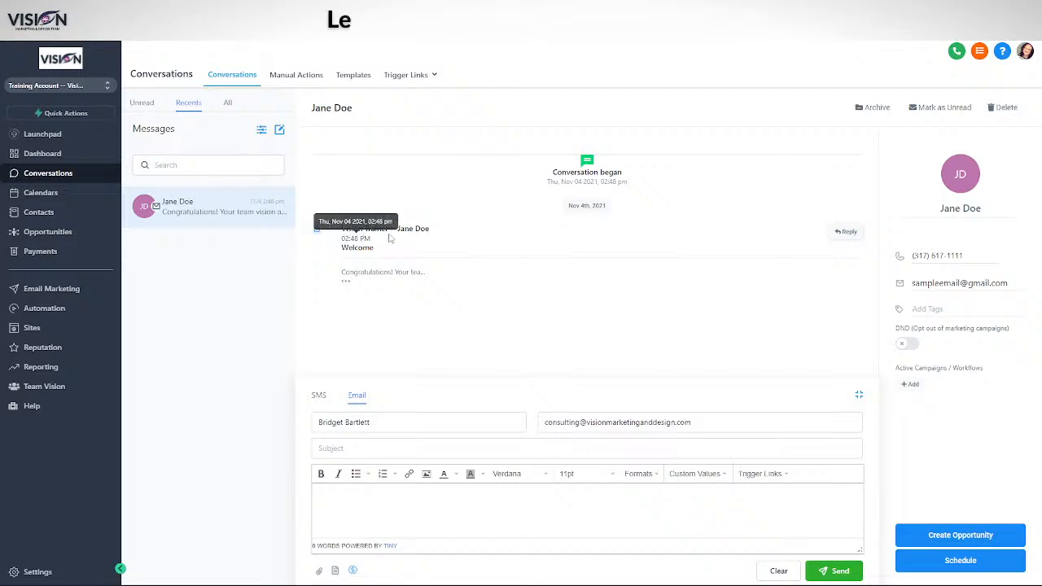
pyautogui.click(846, 232)
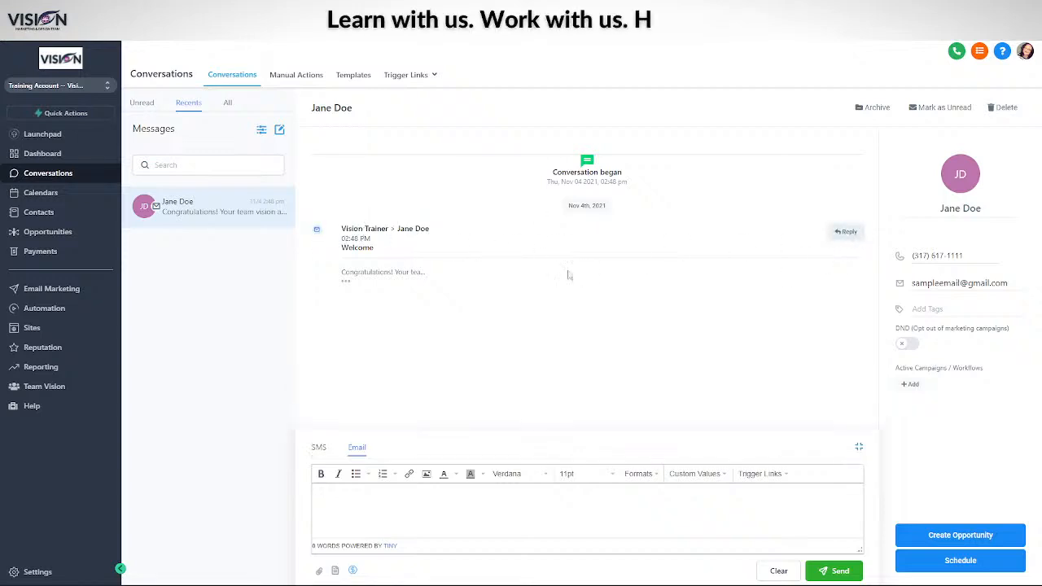
pyautogui.click(318, 447)
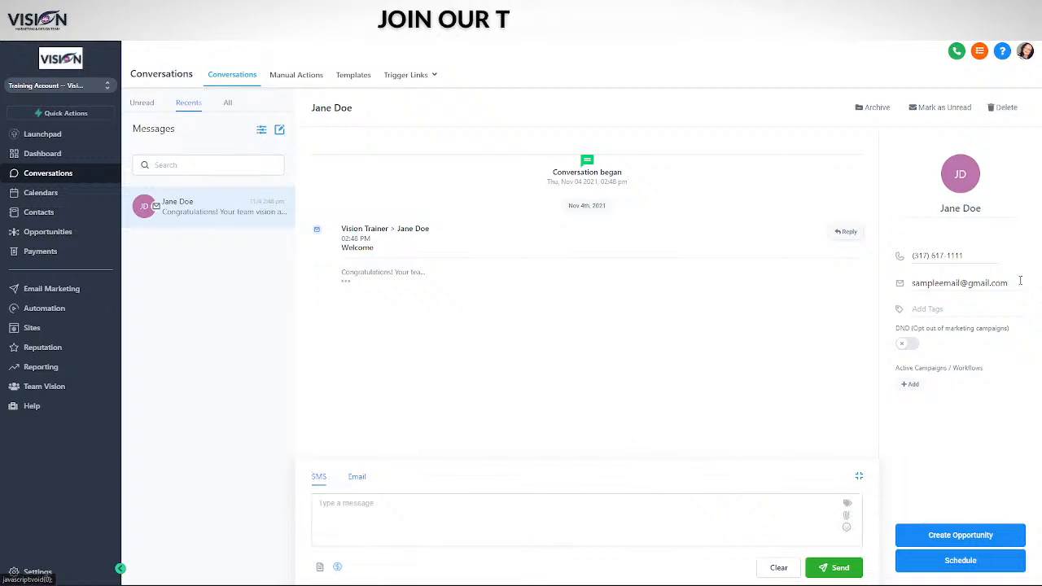
pyautogui.click(957, 50)
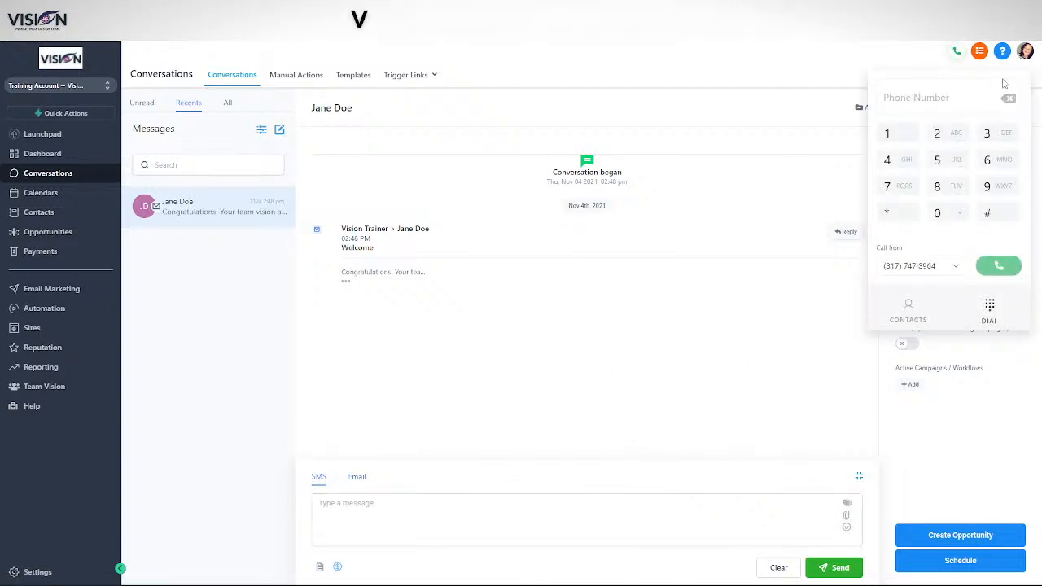
pyautogui.click(956, 52)
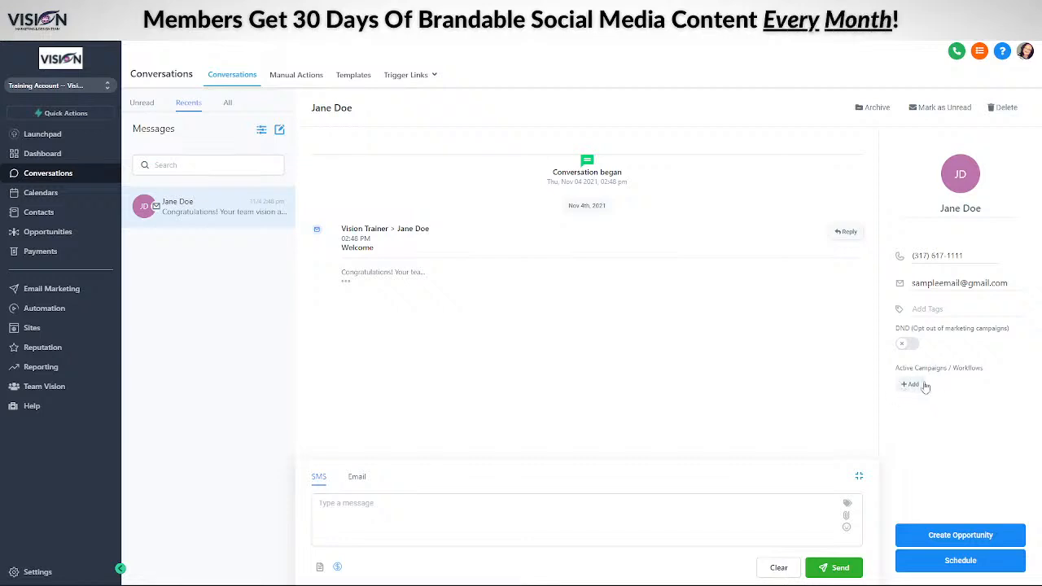
# - Review the options for adding the conversation's contact to a campaign or workflow, and cancel without adding it
pyautogui.click(914, 385)
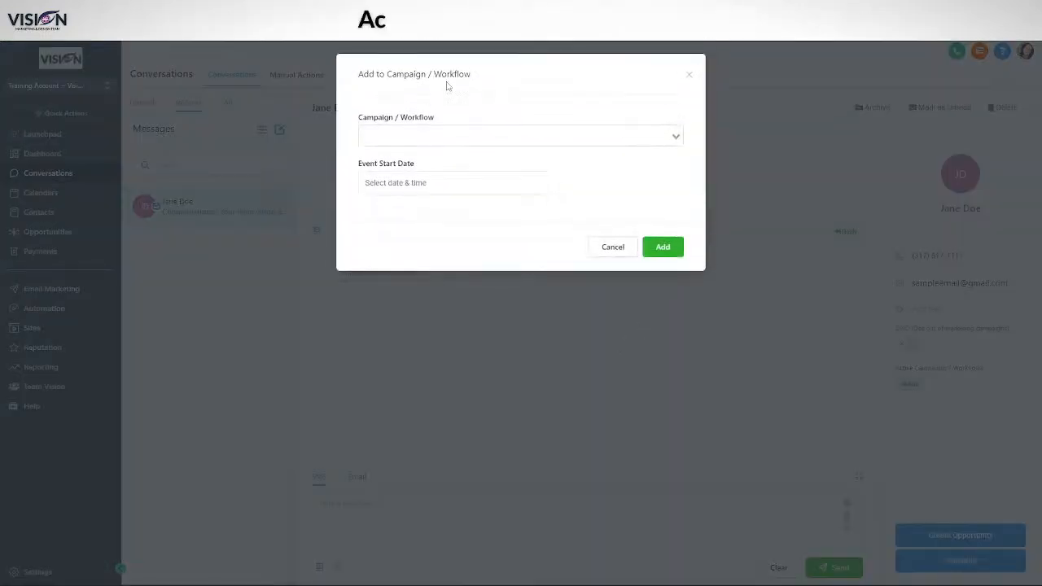
pyautogui.click(368, 136)
pyautogui.click(472, 106)
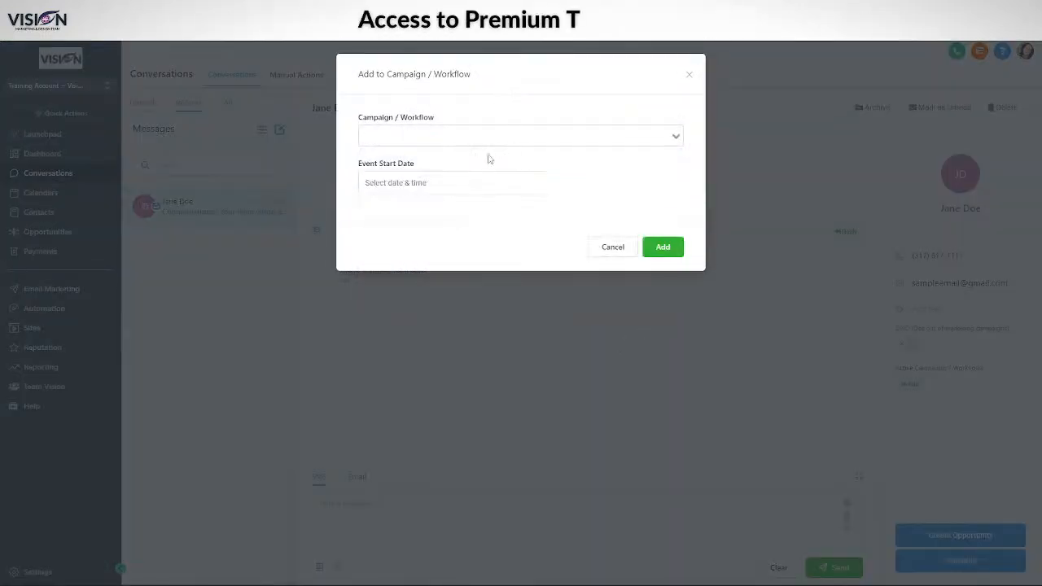
pyautogui.click(613, 247)
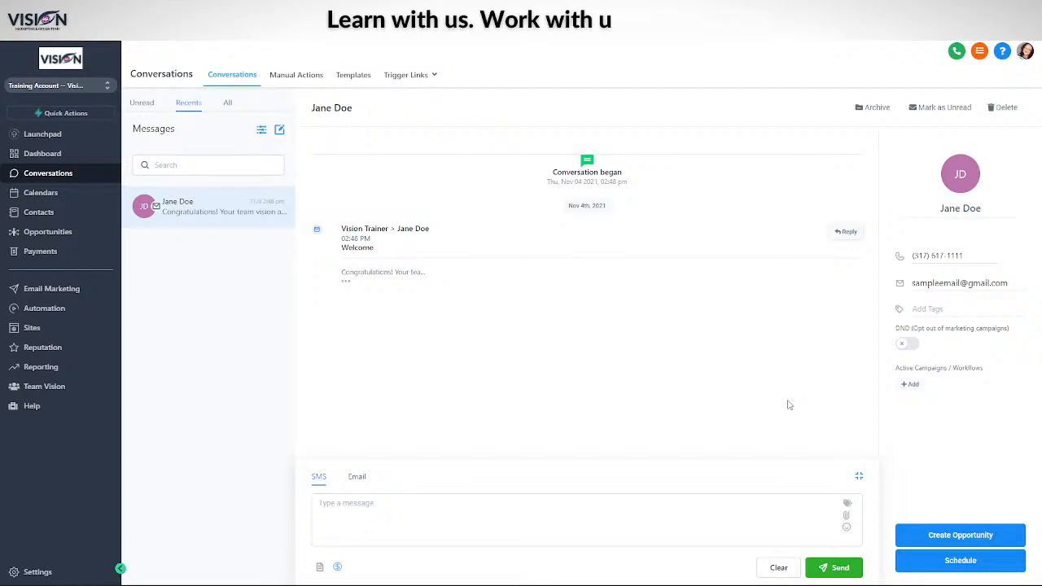
pyautogui.click(910, 384)
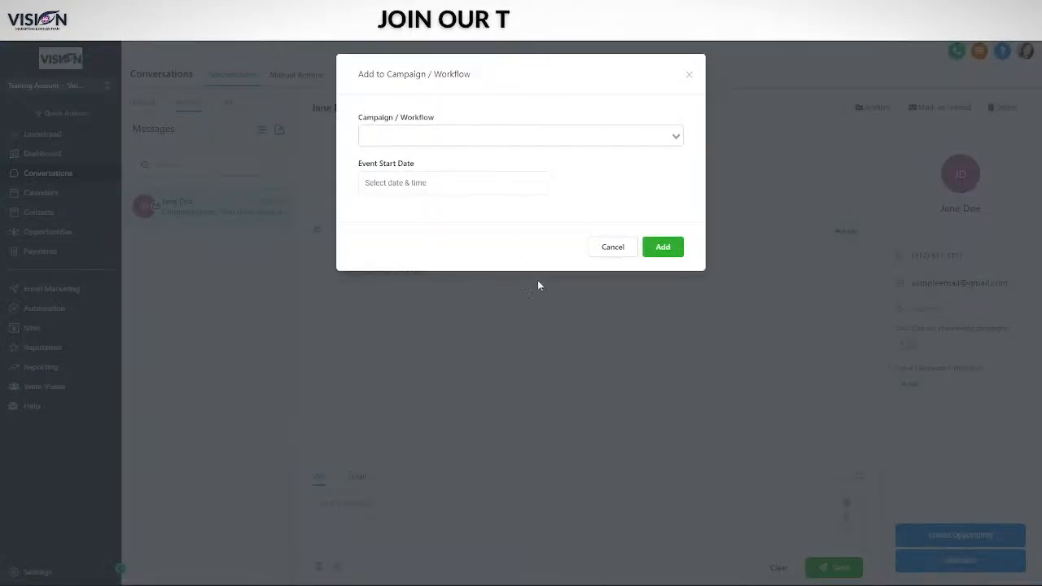
pyautogui.click(596, 249)
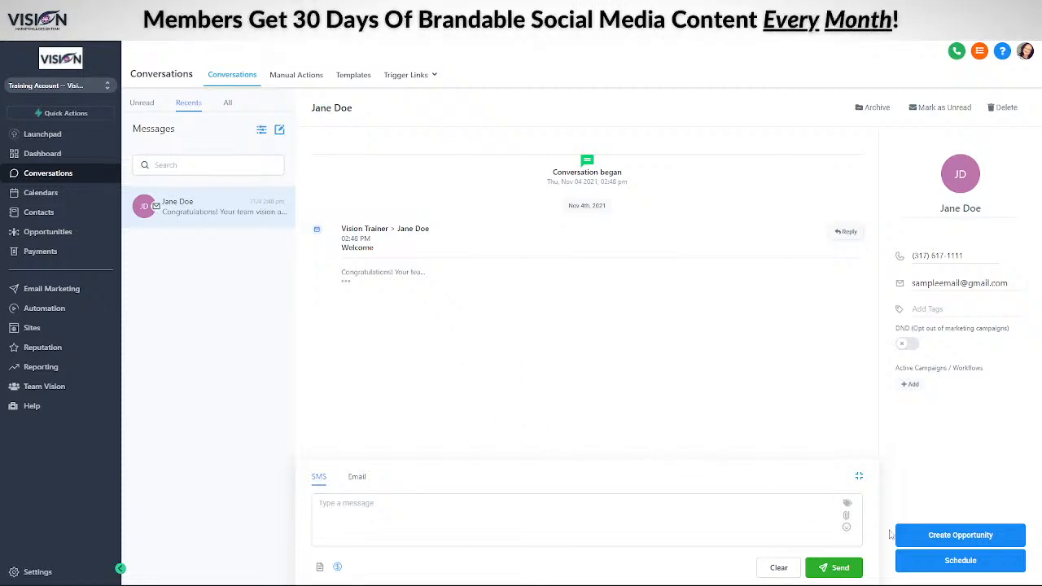
# - Review the contact's new opportunity and appointment scheduling forms, closing each without saving
pyautogui.click(961, 535)
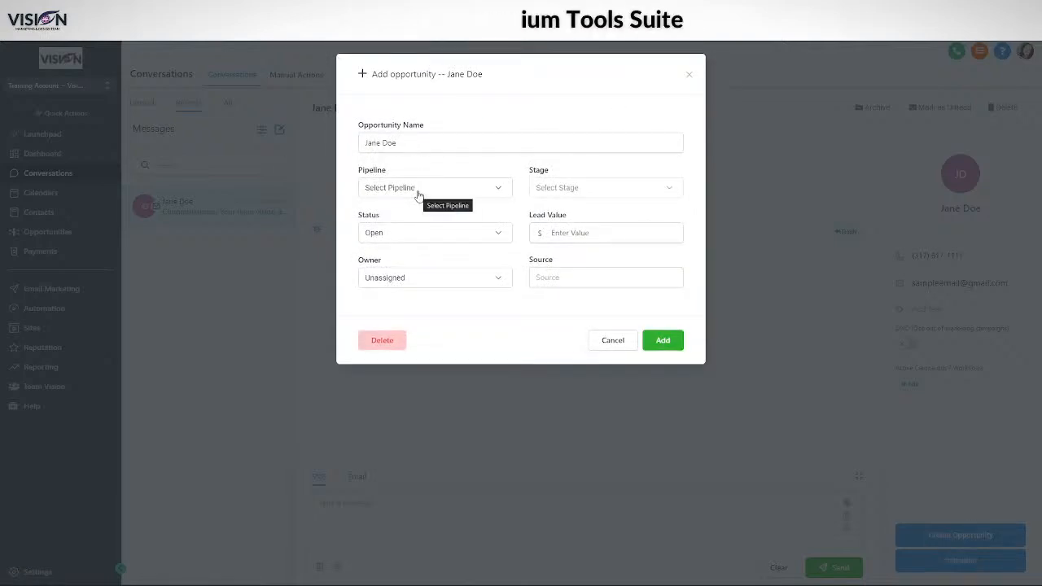
pyautogui.click(688, 75)
pyautogui.click(948, 563)
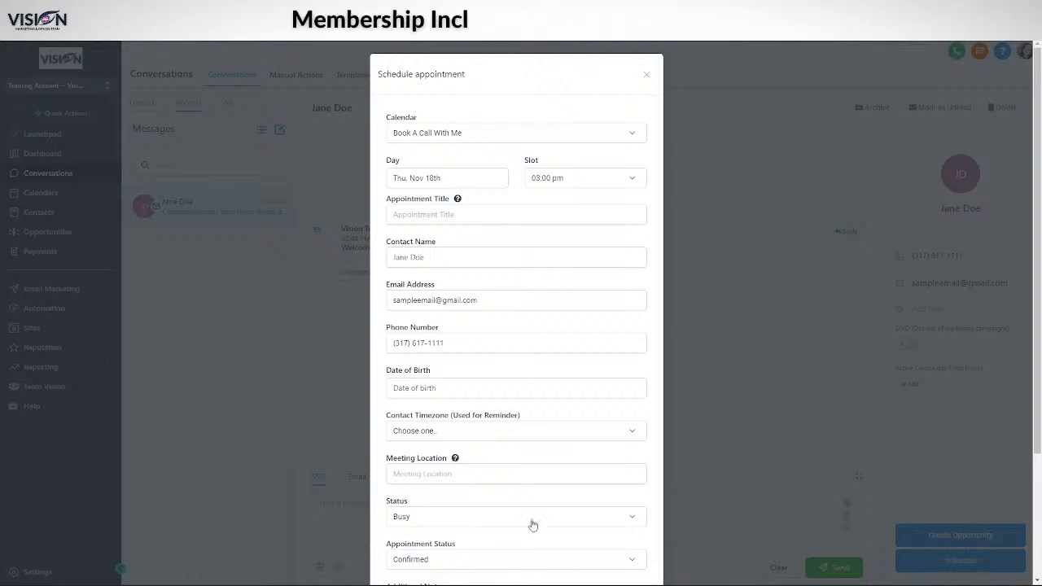
pyautogui.scroll(-3, 551, 483)
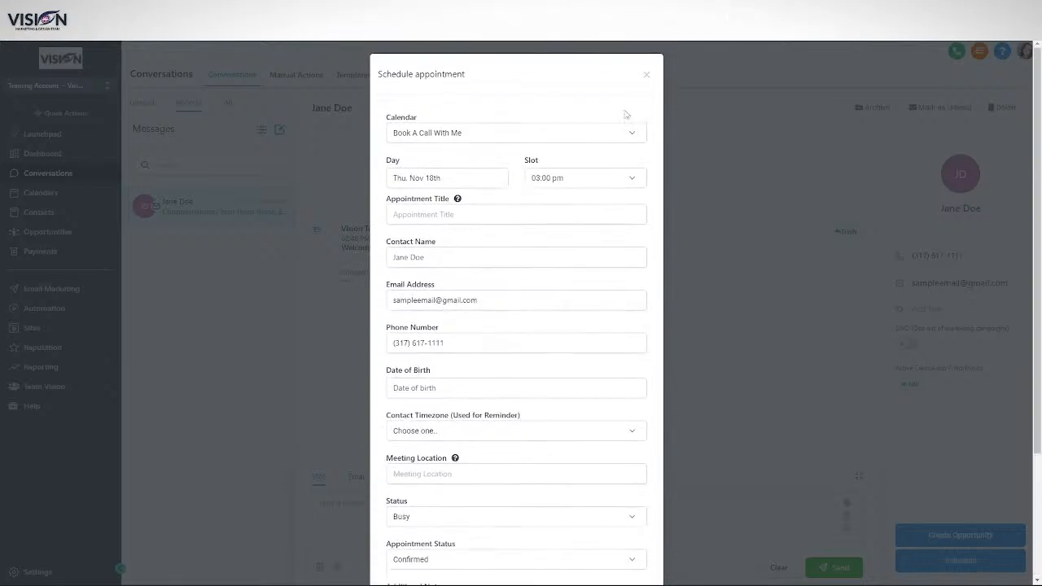
pyautogui.click(646, 74)
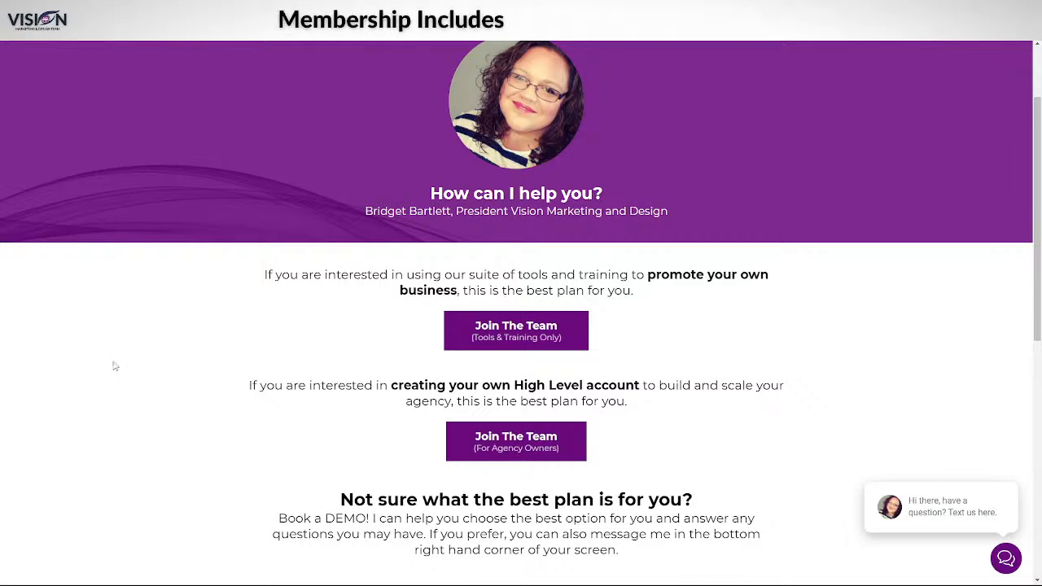
# - Examine the two Join The Team plans and the demo booking calendar on the Vision Marketing and Design page
pyautogui.scroll(2, 112, 361)
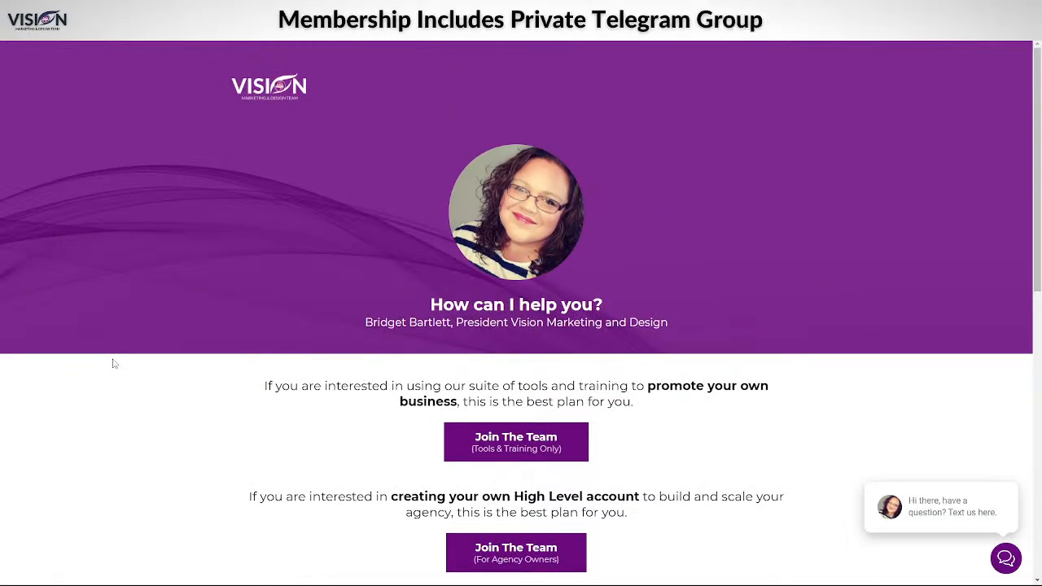
pyautogui.scroll(-2, 115, 363)
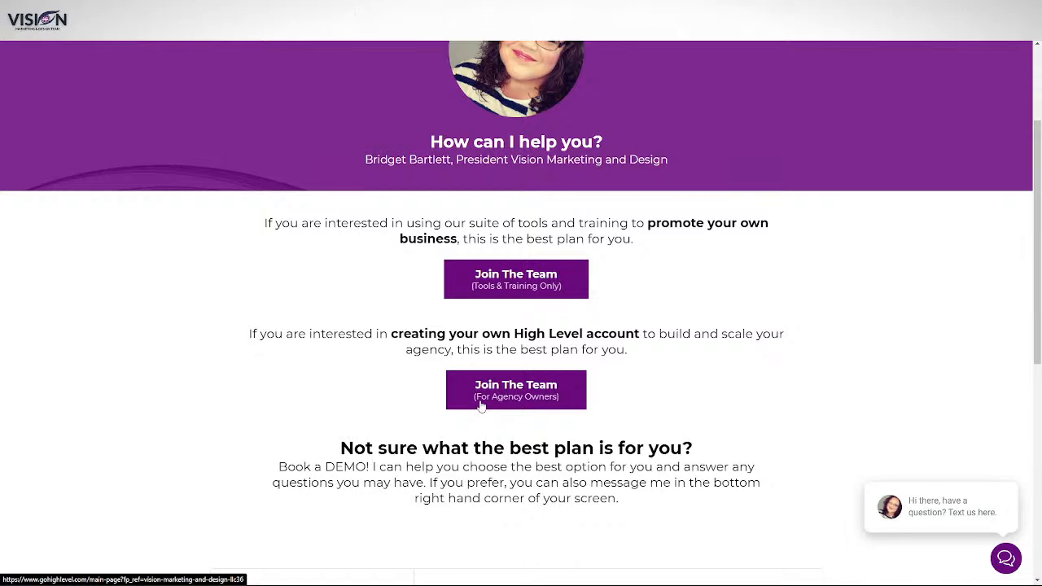
pyautogui.scroll(-1, 365, 448)
pyautogui.scroll(-3, 365, 447)
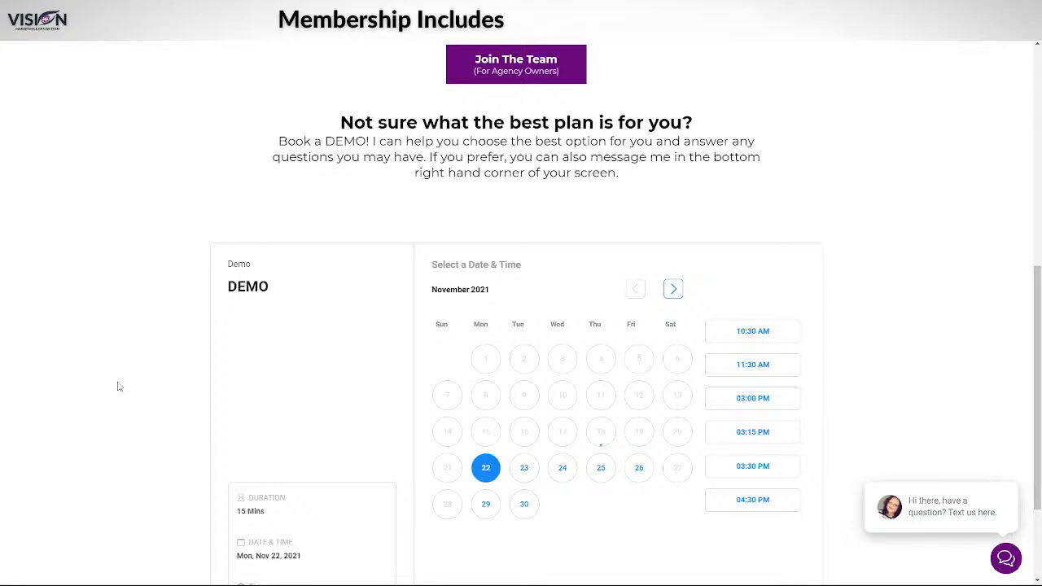
pyautogui.scroll(-1, 118, 388)
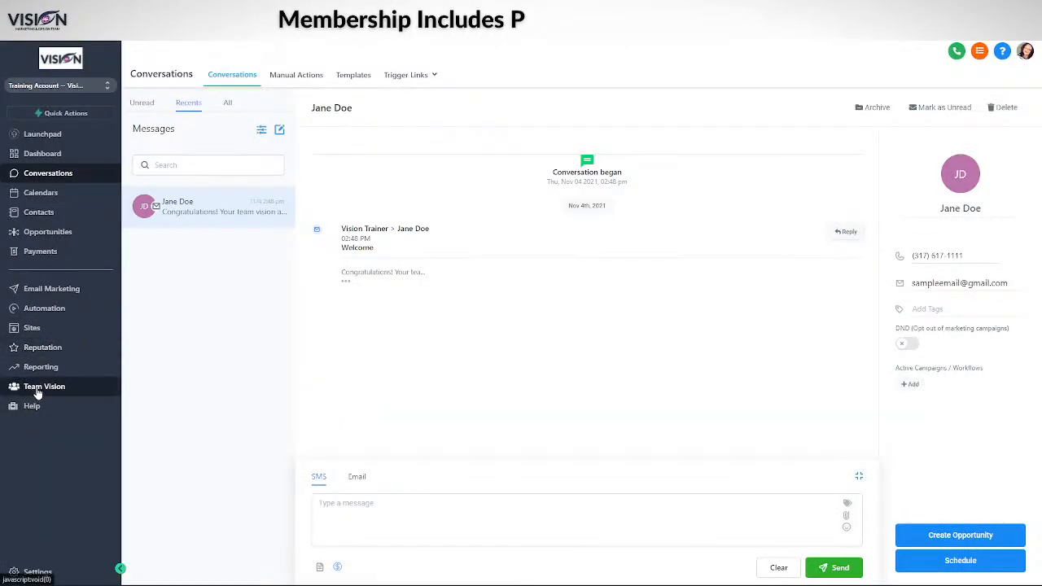
# - Open the Team Vision page and examine its Team Vision Resources and Additional Tools sections
pyautogui.click(15, 391)
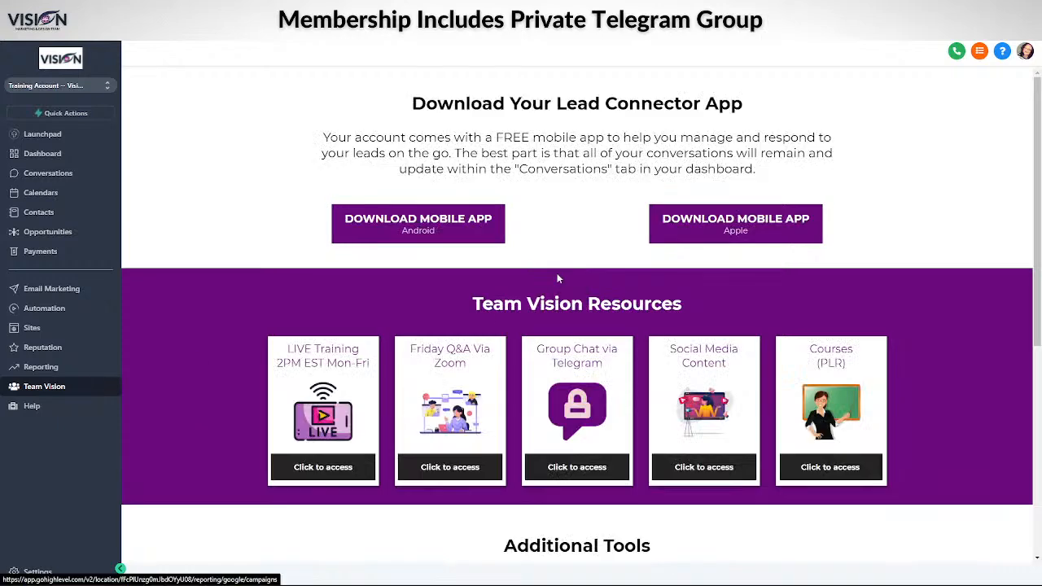
pyautogui.scroll(-1, 332, 414)
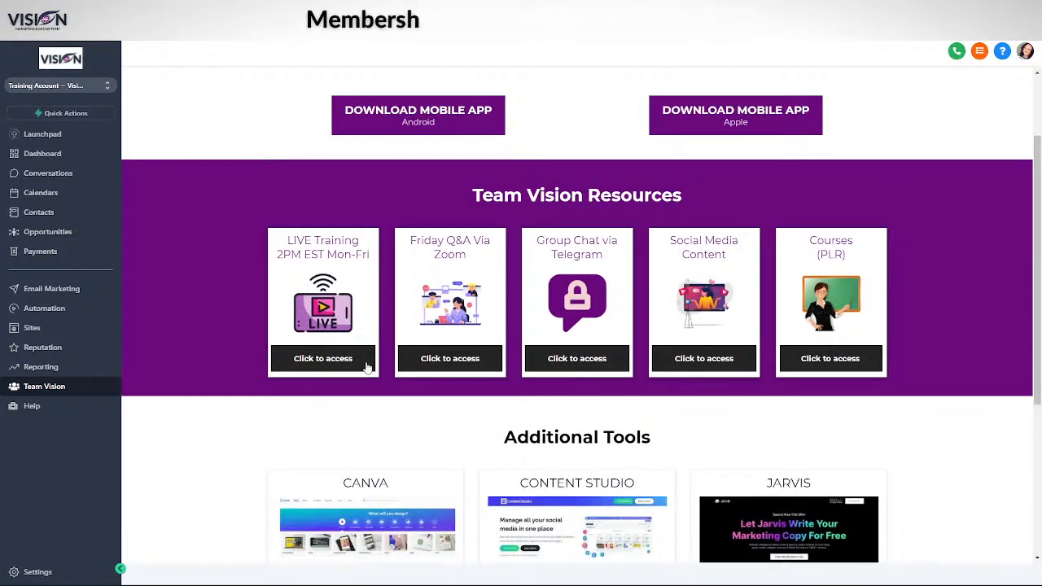